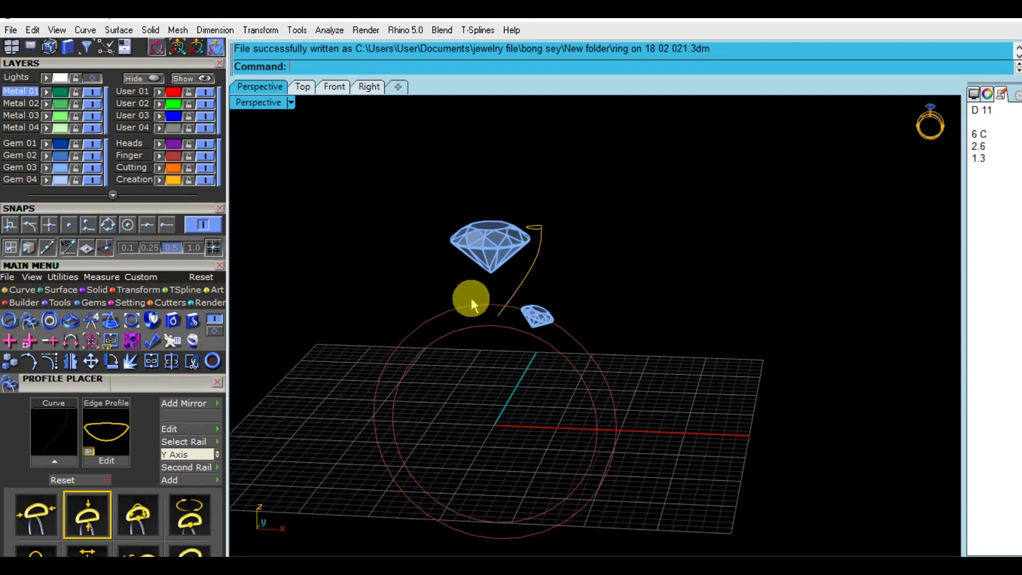
# - In Front view, show the prong guide curve's control points and push its upper points outward
pyautogui.click(334, 88)
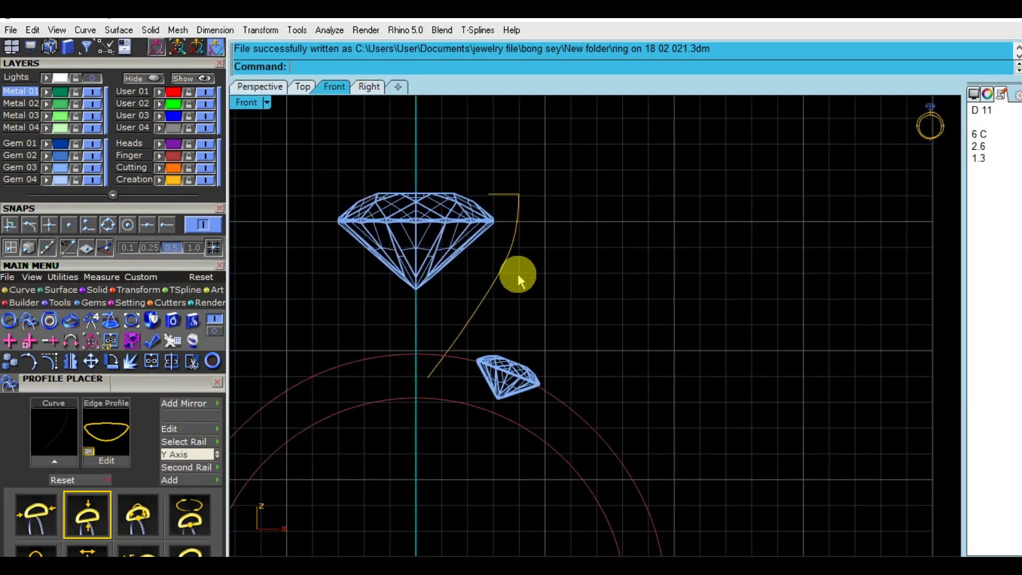
pyautogui.moveTo(473, 282); pyautogui.dragTo(472, 283)
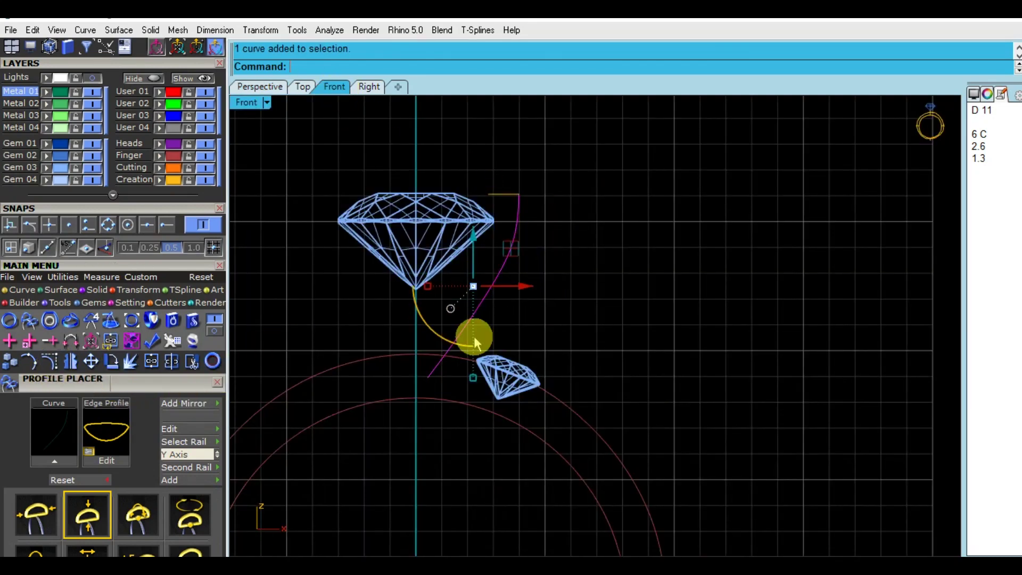
pyautogui.press('F10')
pyautogui.scroll(2, 436, 270)
pyautogui.moveTo(436, 271)
pyautogui.mouseDown()
pyautogui.moveTo(487, 328)
pyautogui.moveTo(518, 303)
pyautogui.mouseUp()
pyautogui.scroll(2, 488, 328)
pyautogui.press('Escape')
pyautogui.scroll(2, 449, 321)
pyautogui.moveTo(374, 282)
pyautogui.mouseDown()
pyautogui.moveTo(463, 362)
pyautogui.moveTo(506, 336)
pyautogui.mouseUp()
pyautogui.scroll(2, 479, 341)
pyautogui.press('Escape')
# - Nudge one more control point of the guide curve slightly outward
pyautogui.moveTo(416, 337)
pyautogui.mouseDown()
pyautogui.moveTo(469, 361)
pyautogui.moveTo(503, 360)
pyautogui.moveTo(548, 318)
pyautogui.moveTo(555, 331)
pyautogui.mouseUp()
pyautogui.scroll(2, 470, 359)
pyautogui.press('Escape')
pyautogui.scroll(-1, 547, 352)
pyautogui.scroll(-2, 537, 351)
pyautogui.scroll(-2, 516, 351)
pyautogui.scroll(2, 564, 346)
pyautogui.press('Escape')
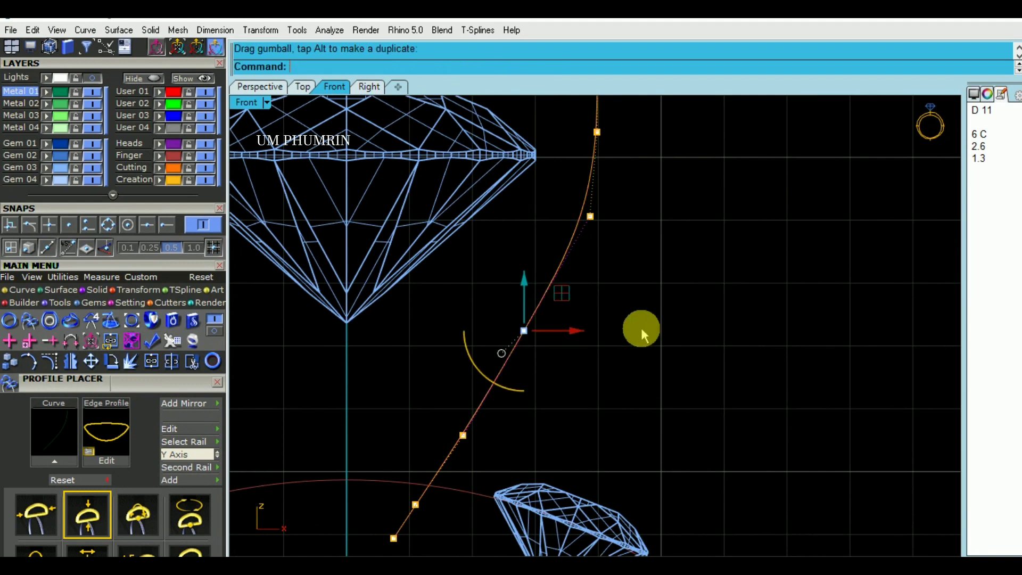
pyautogui.scroll(-2, 630, 352)
pyautogui.scroll(-1, 630, 352)
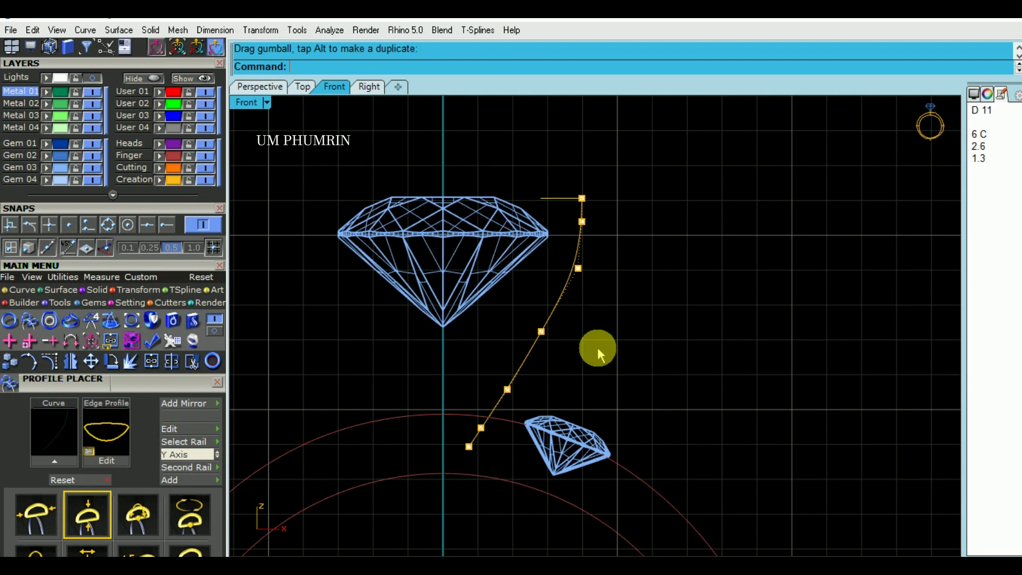
pyautogui.scroll(2, 503, 305)
# - Shift the curve's three lower points and bottom point slightly right, then hide the points
pyautogui.moveTo(461, 279); pyautogui.dragTo(615, 442)
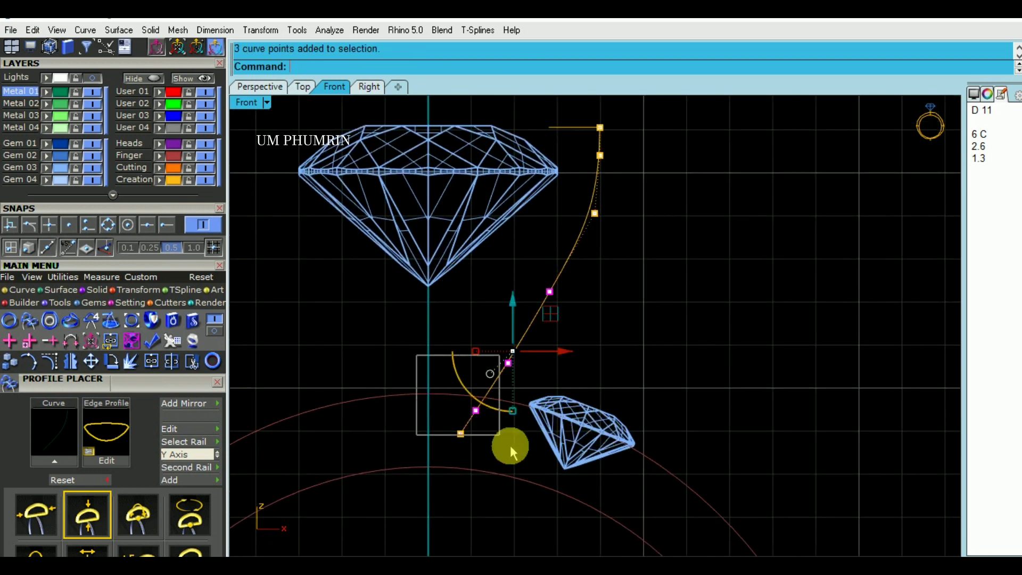
pyautogui.moveTo(510, 445); pyautogui.dragTo(513, 421)
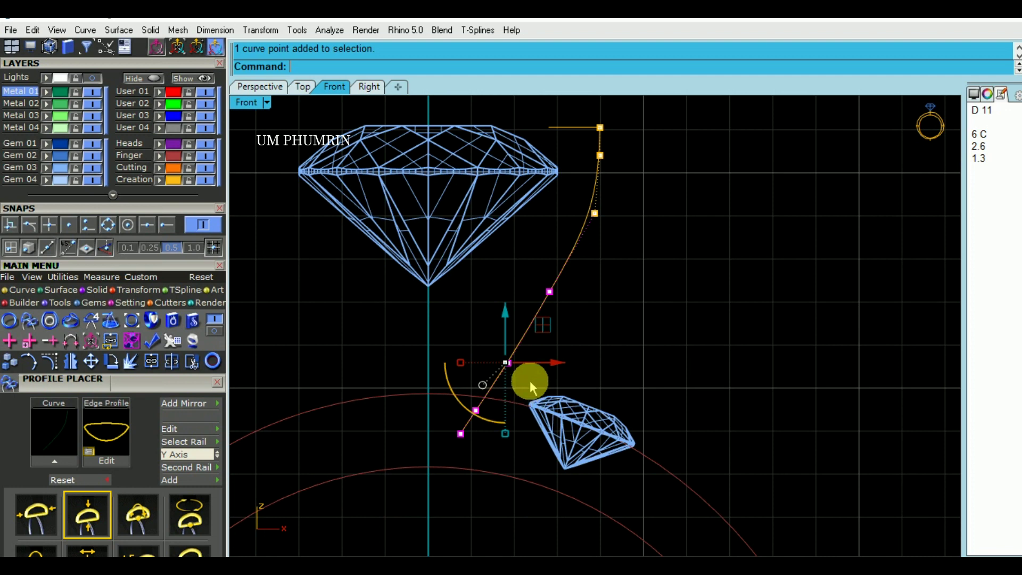
pyautogui.scroll(2, 529, 381)
pyautogui.moveTo(538, 359); pyautogui.dragTo(546, 362)
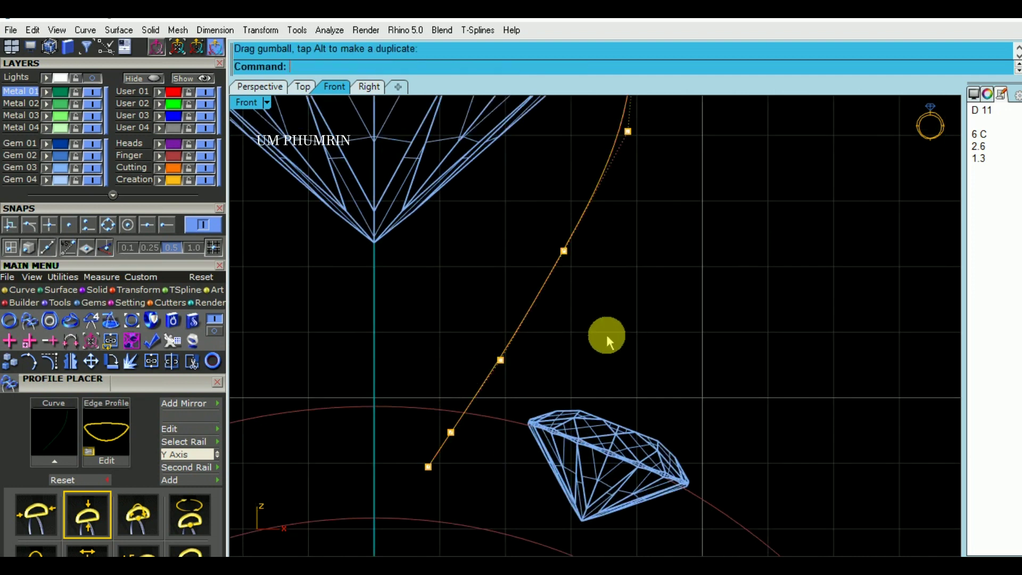
pyautogui.scroll(-2, 612, 338)
pyautogui.scroll(-3, 616, 353)
pyautogui.scroll(-1, 604, 379)
pyautogui.press('Escape')
pyautogui.click(562, 354)
pyautogui.write('Sw11')
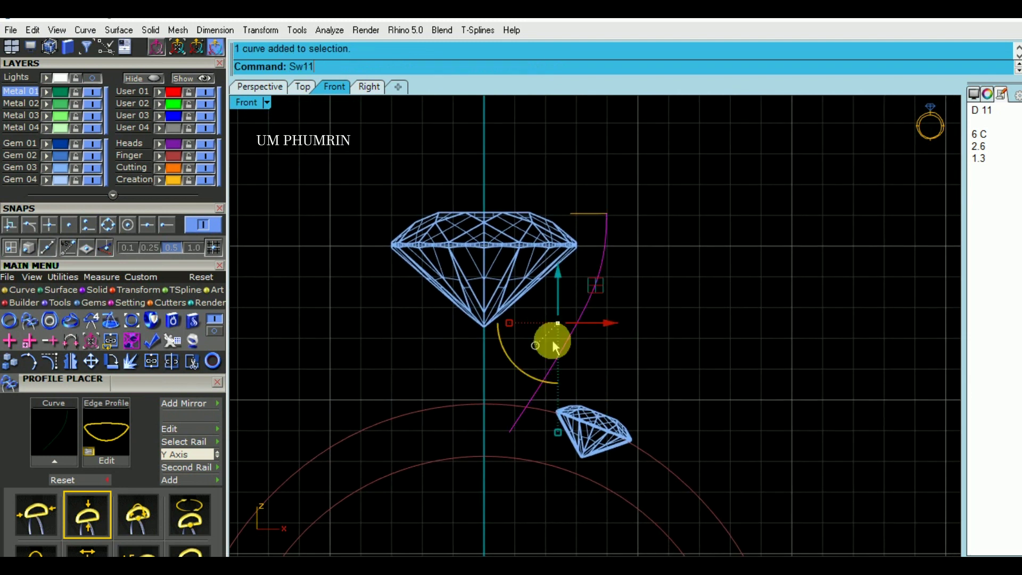
# - Sweep the prong profile along the guide curve with Flip set to Yes
pyautogui.press('Return')
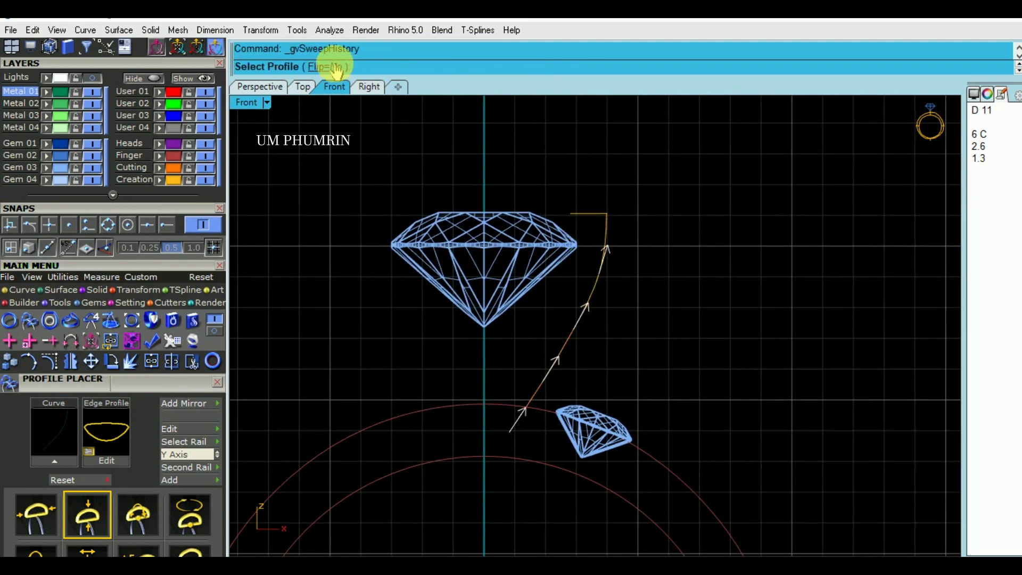
pyautogui.click(325, 66)
pyautogui.click(590, 217)
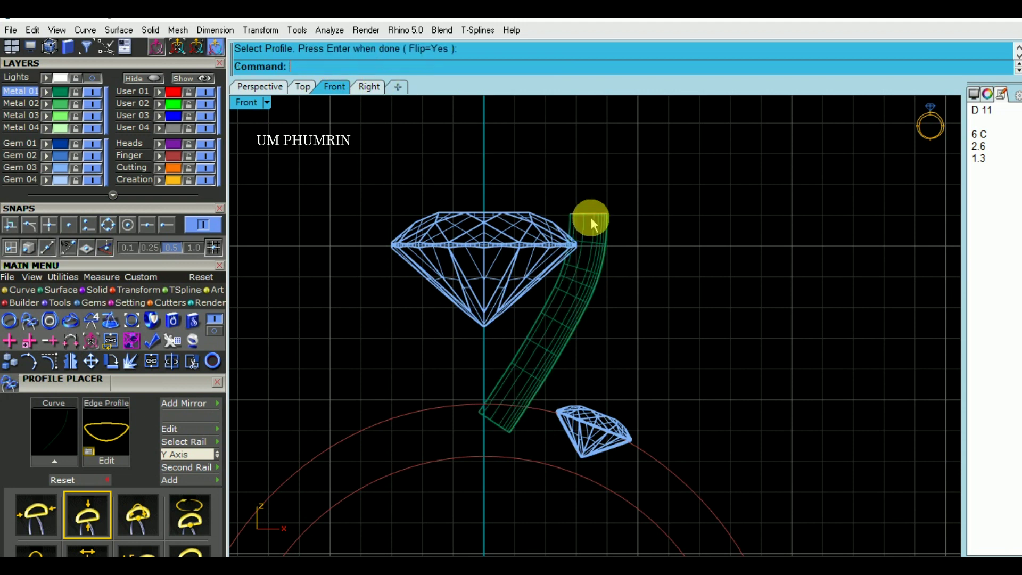
pyautogui.press('Return')
# - Turn off isocurve display on the new prong in Object Properties
pyautogui.click(269, 88)
pyautogui.moveTo(649, 299); pyautogui.dragTo(581, 274, button='right')
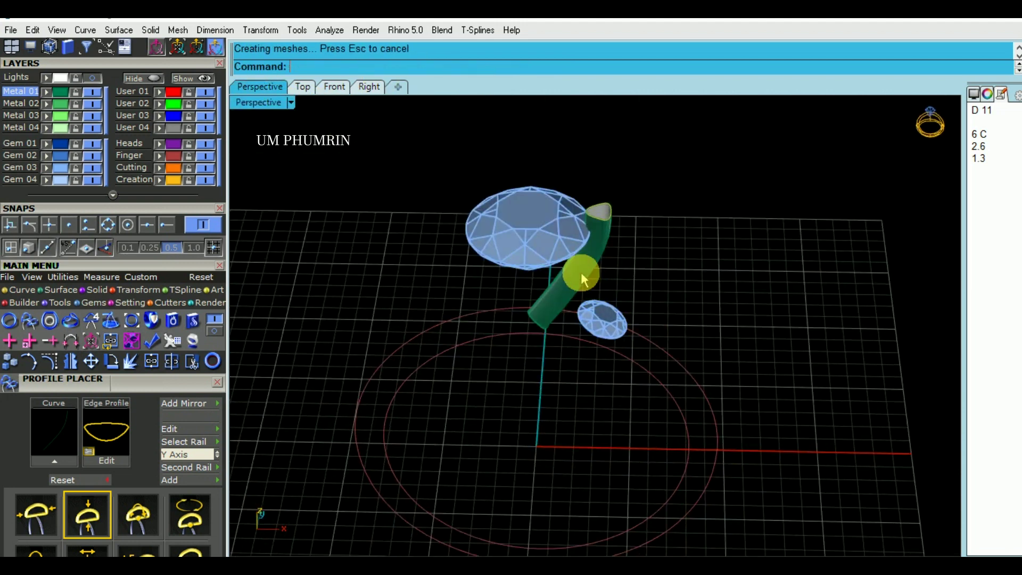
pyautogui.click(582, 274)
pyautogui.click(985, 94)
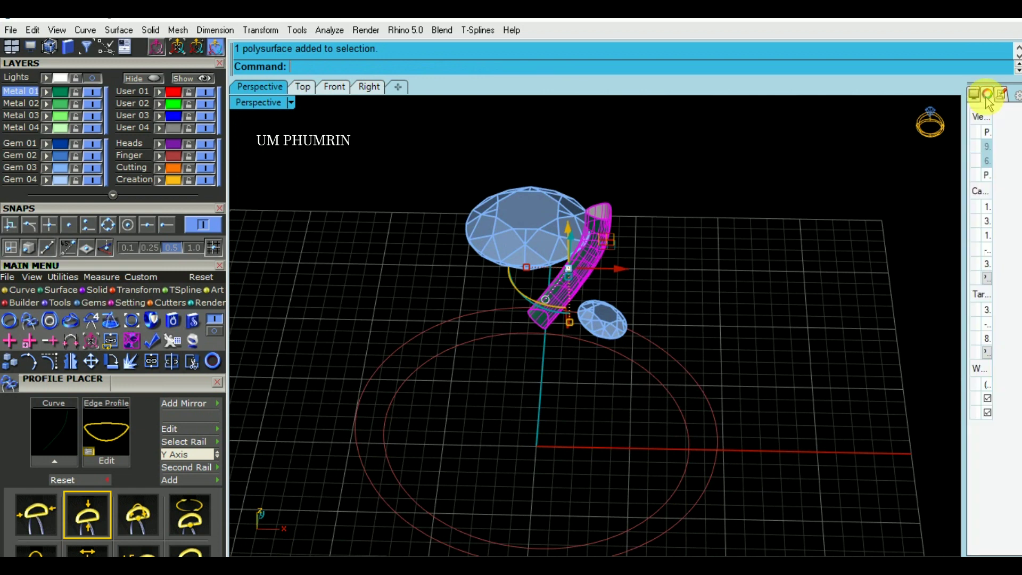
pyautogui.click(1004, 415)
pyautogui.moveTo(643, 292)
pyautogui.mouseDown(button='right')
pyautogui.moveTo(666, 353)
pyautogui.moveTo(677, 323)
pyautogui.mouseUp(button='right')
# - Polar-array the prong six times around the origin with ArrayPolar
pyautogui.write('rrayPolar')
pyautogui.press('Return')
pyautogui.write('0')
pyautogui.press('Return')
pyautogui.press('Return')
pyautogui.press('Return')
pyautogui.press('Return')
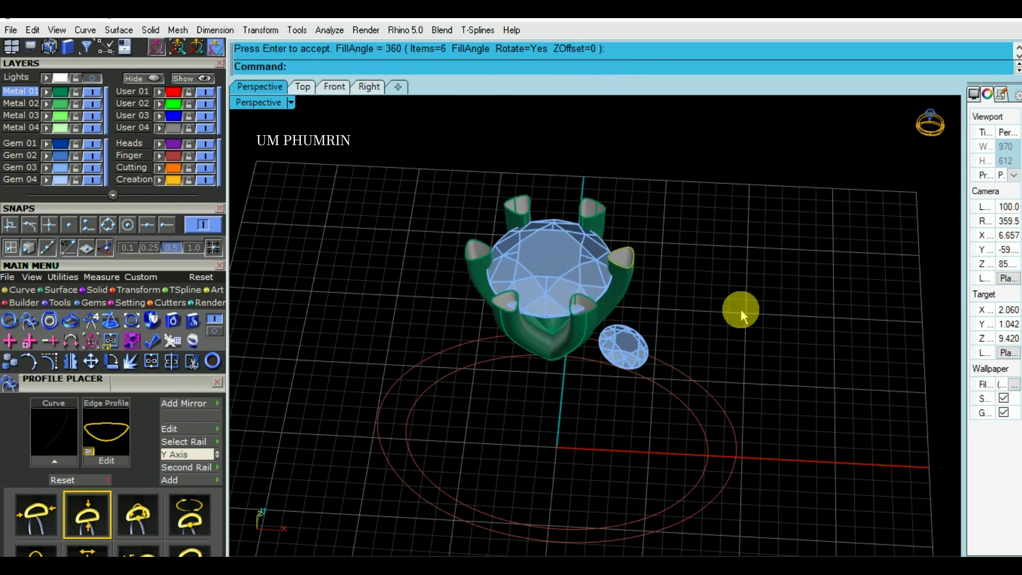
# - In Front view, pick out the guide curve, show its points and move lower points outward
pyautogui.moveTo(643, 287)
pyautogui.mouseDown(button='right')
pyautogui.moveTo(691, 191)
pyautogui.moveTo(646, 246)
pyautogui.moveTo(646, 267)
pyautogui.mouseUp(button='right')
pyautogui.click(334, 87)
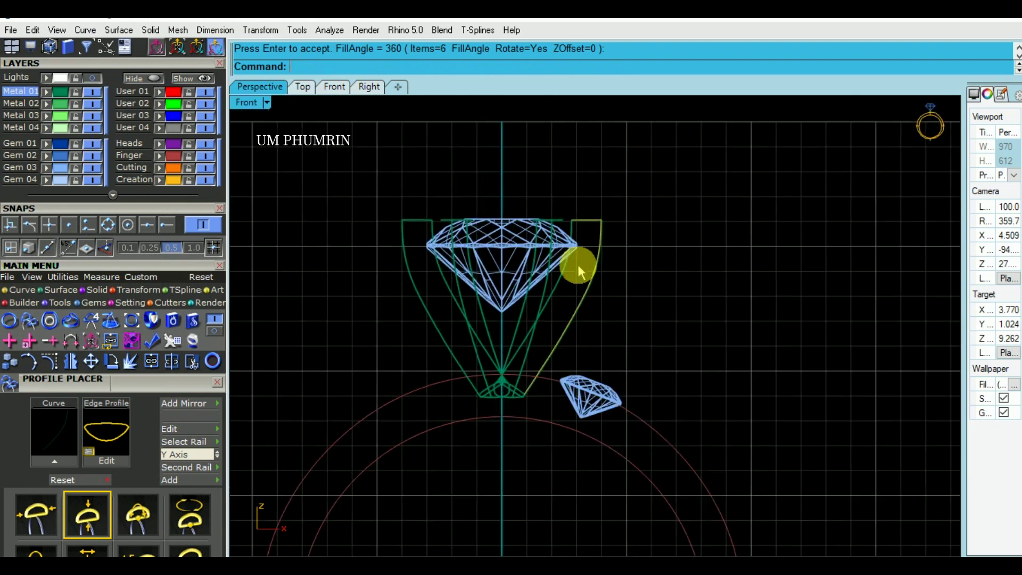
pyautogui.click(585, 283)
pyautogui.click(633, 319)
pyautogui.scroll(-2, 589, 315)
pyautogui.scroll(-2, 506, 252)
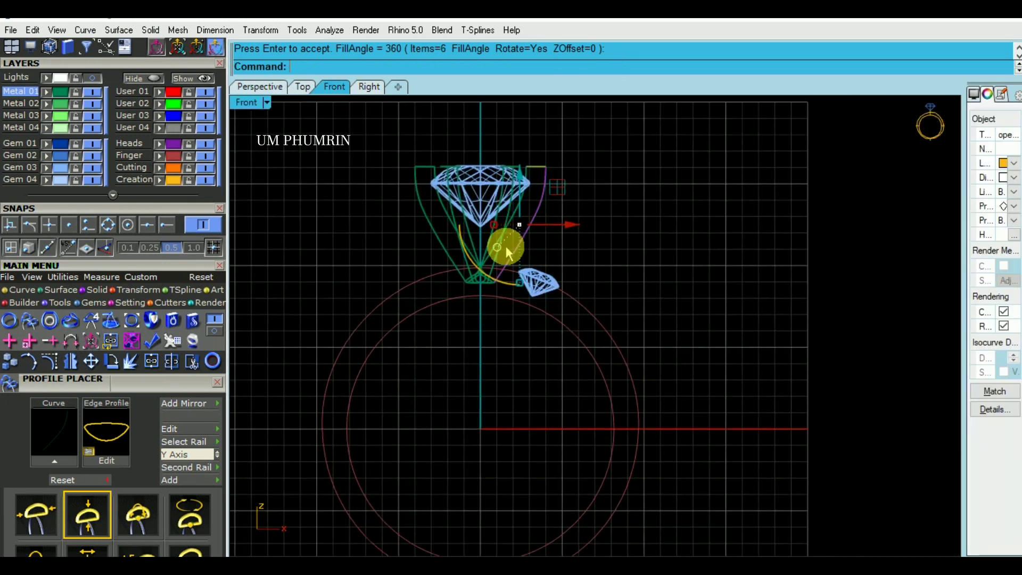
pyautogui.click(49, 361)
pyautogui.scroll(2, 527, 250)
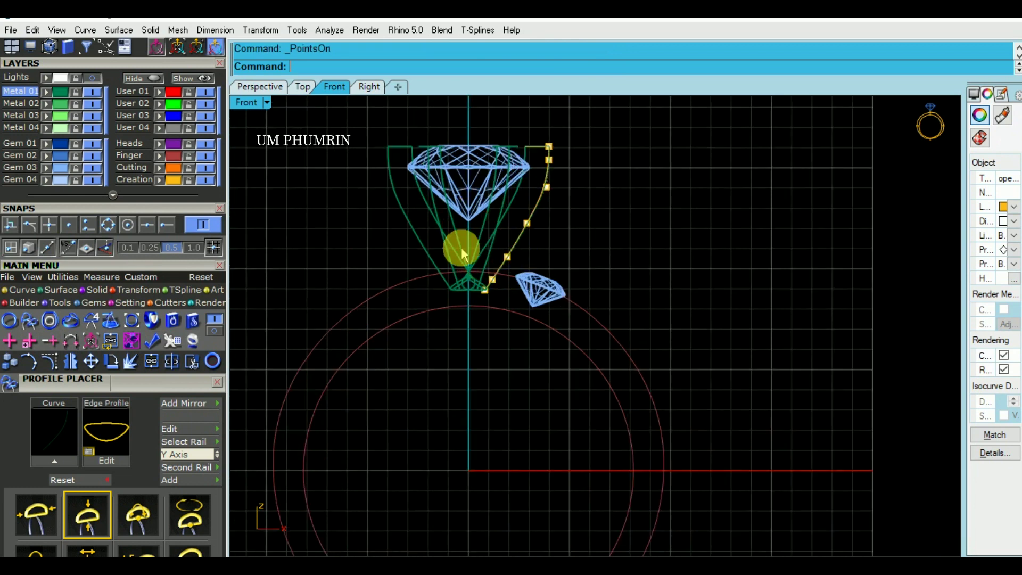
pyautogui.moveTo(338, 210); pyautogui.dragTo(569, 306)
pyautogui.scroll(1, 547, 282)
pyautogui.moveTo(635, 287); pyautogui.dragTo(532, 330)
pyautogui.scroll(2, 532, 330)
pyautogui.moveTo(529, 241); pyautogui.dragTo(530, 244)
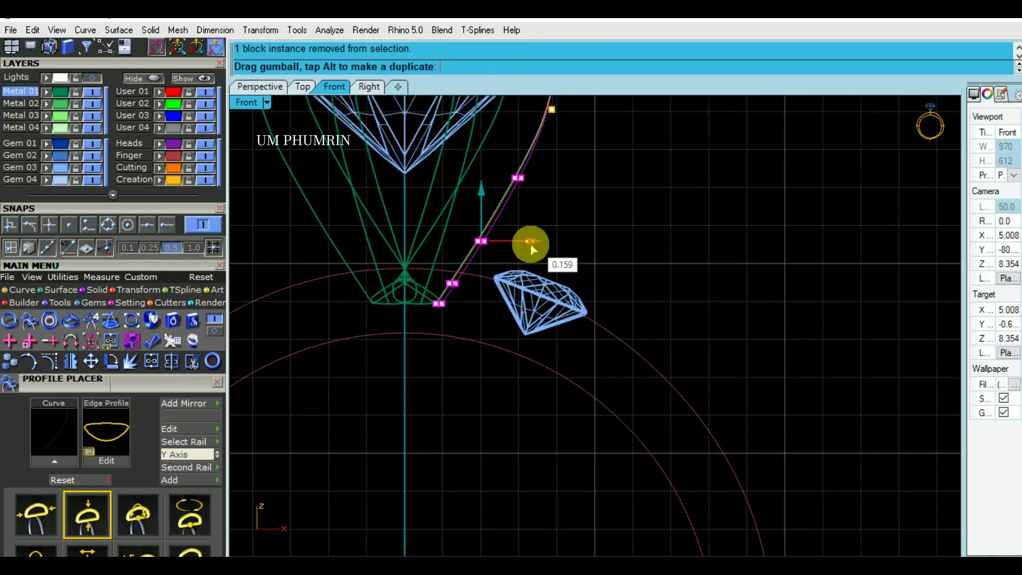
# - Nudge three curve points right and move the bottom end point slightly outward
pyautogui.moveTo(557, 247); pyautogui.dragTo(585, 248)
pyautogui.scroll(-1, 584, 248)
pyautogui.moveTo(337, 228); pyautogui.dragTo(517, 312)
pyautogui.scroll(1, 505, 274)
pyautogui.scroll(1, 503, 259)
pyautogui.moveTo(503, 260); pyautogui.dragTo(440, 251)
pyautogui.scroll(2, 440, 251)
pyautogui.moveTo(386, 221)
pyautogui.mouseDown()
pyautogui.moveTo(458, 338)
pyautogui.moveTo(537, 358)
pyautogui.mouseUp()
pyautogui.scroll(1, 459, 337)
pyautogui.scroll(1, 369, 277)
pyautogui.moveTo(370, 276)
pyautogui.mouseDown()
pyautogui.moveTo(471, 381)
pyautogui.moveTo(457, 354)
pyautogui.mouseUp()
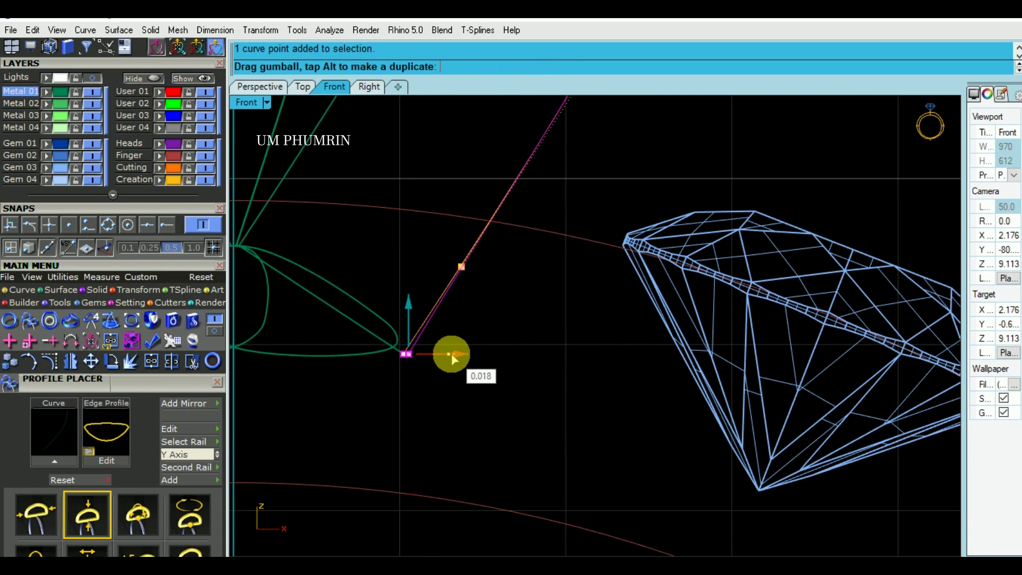
pyautogui.moveTo(554, 373)
pyautogui.mouseDown()
pyautogui.moveTo(542, 315)
pyautogui.moveTo(492, 396)
pyautogui.mouseUp()
# - Push the remaining lower curve points further right, then turn control points off
pyautogui.scroll(-3, 548, 345)
pyautogui.scroll(2, 520, 353)
pyautogui.scroll(2, 566, 346)
pyautogui.moveTo(566, 349)
pyautogui.mouseDown()
pyautogui.moveTo(572, 355)
pyautogui.moveTo(659, 312)
pyautogui.mouseUp()
pyautogui.moveTo(658, 313)
pyautogui.mouseDown(button='right')
pyautogui.moveTo(605, 400)
pyautogui.moveTo(567, 354)
pyautogui.mouseUp(button='right')
pyautogui.scroll(-1, 439, 395)
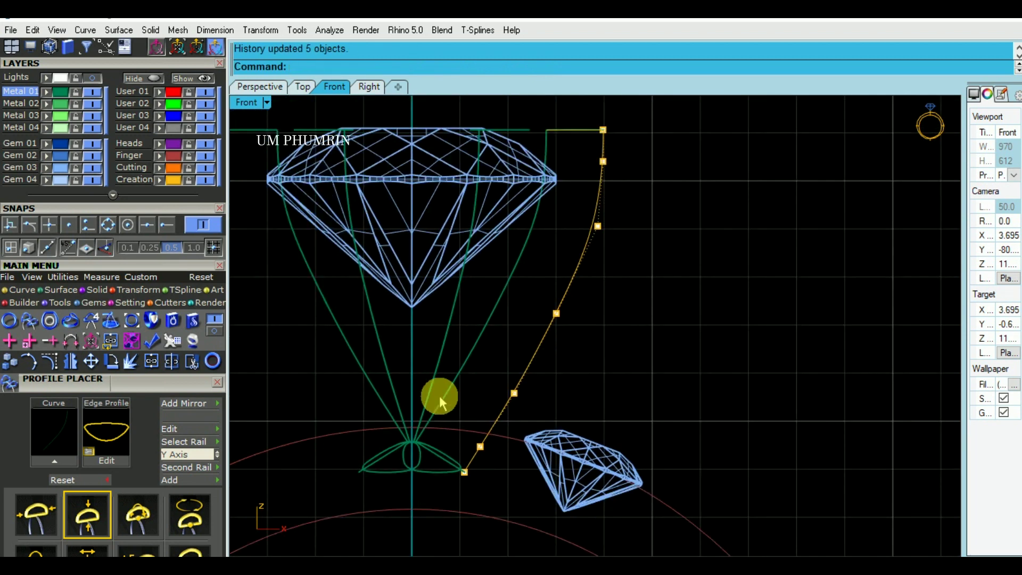
pyautogui.scroll(-2, 351, 361)
pyautogui.scroll(-1, 377, 316)
pyautogui.moveTo(313, 326); pyautogui.dragTo(480, 410)
pyautogui.scroll(2, 479, 372)
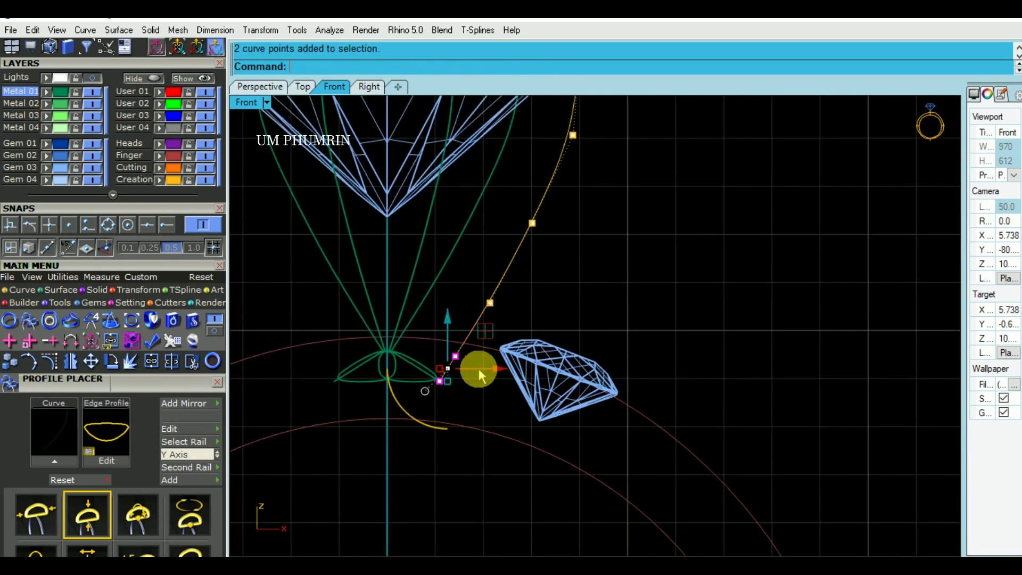
pyautogui.scroll(2, 479, 368)
pyautogui.moveTo(480, 368); pyautogui.dragTo(463, 414)
pyautogui.scroll(1, 437, 368)
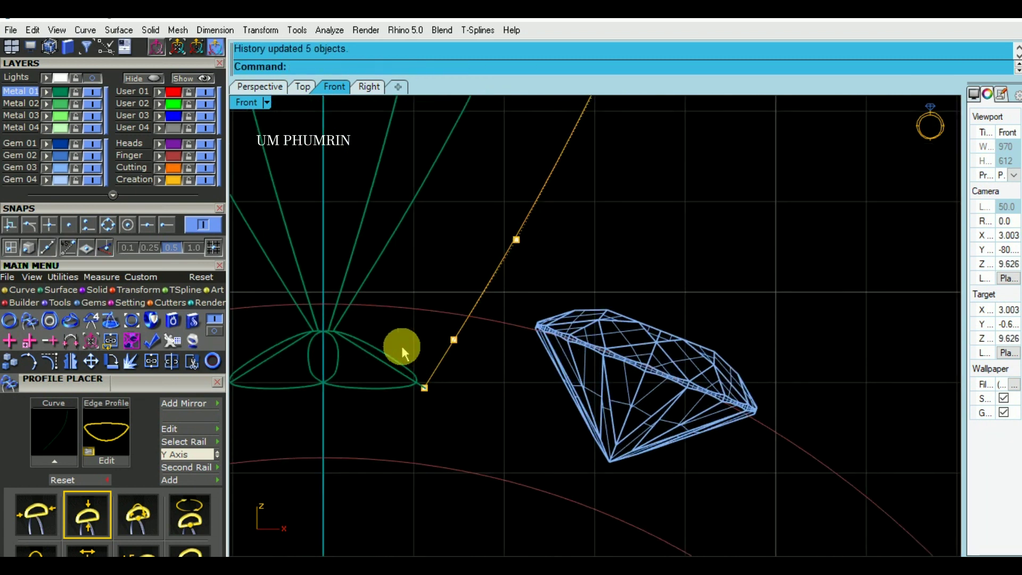
pyautogui.scroll(-2, 469, 351)
pyautogui.scroll(-2, 628, 267)
pyautogui.press('Escape')
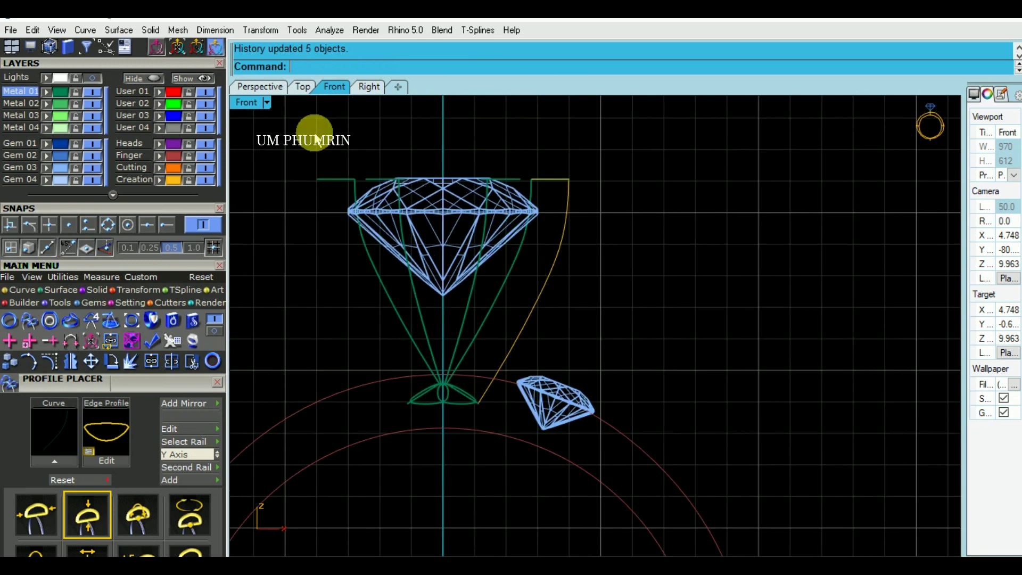
pyautogui.click(274, 91)
# - Select the profile curve at the prong tip and scale it with the gumball
pyautogui.moveTo(597, 221)
pyautogui.mouseDown(button='right')
pyautogui.moveTo(582, 273)
pyautogui.moveTo(452, 274)
pyautogui.moveTo(576, 320)
pyautogui.moveTo(662, 413)
pyautogui.moveTo(695, 272)
pyautogui.moveTo(622, 228)
pyautogui.mouseUp(button='right')
pyautogui.click(631, 219)
pyautogui.click(676, 250)
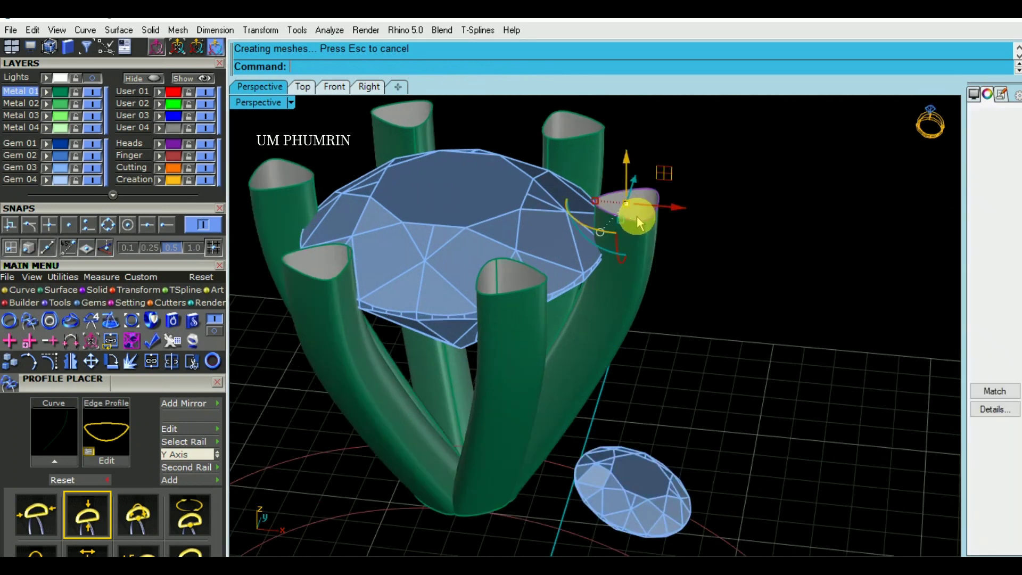
pyautogui.scroll(2, 636, 217)
pyautogui.scroll(3, 585, 245)
pyautogui.moveTo(575, 249); pyautogui.dragTo(580, 250)
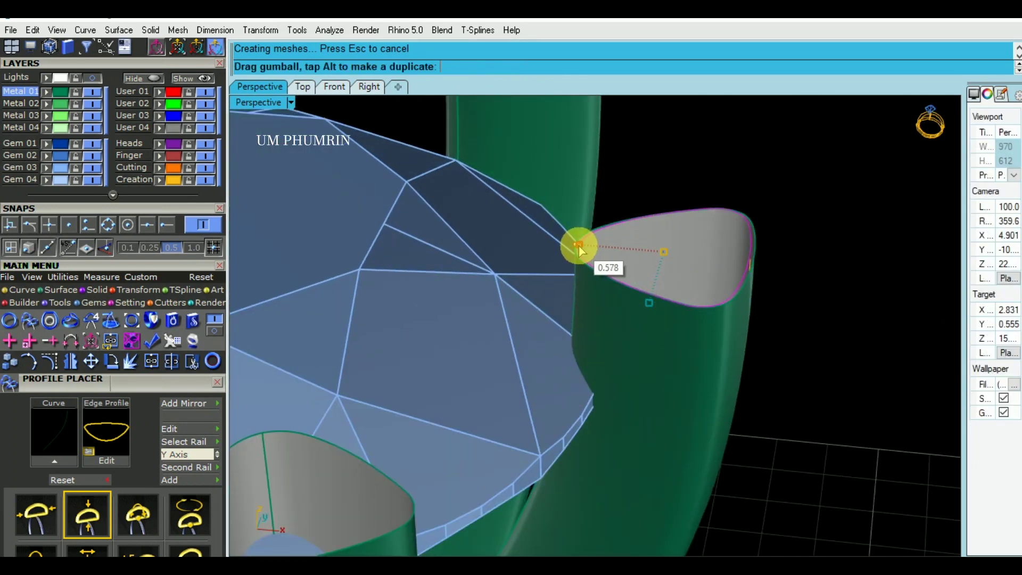
pyautogui.moveTo(579, 249); pyautogui.dragTo(579, 246)
# - Orbit around the ring to inspect the resized prongs from several angles
pyautogui.moveTo(579, 244); pyautogui.dragTo(748, 298, button='right')
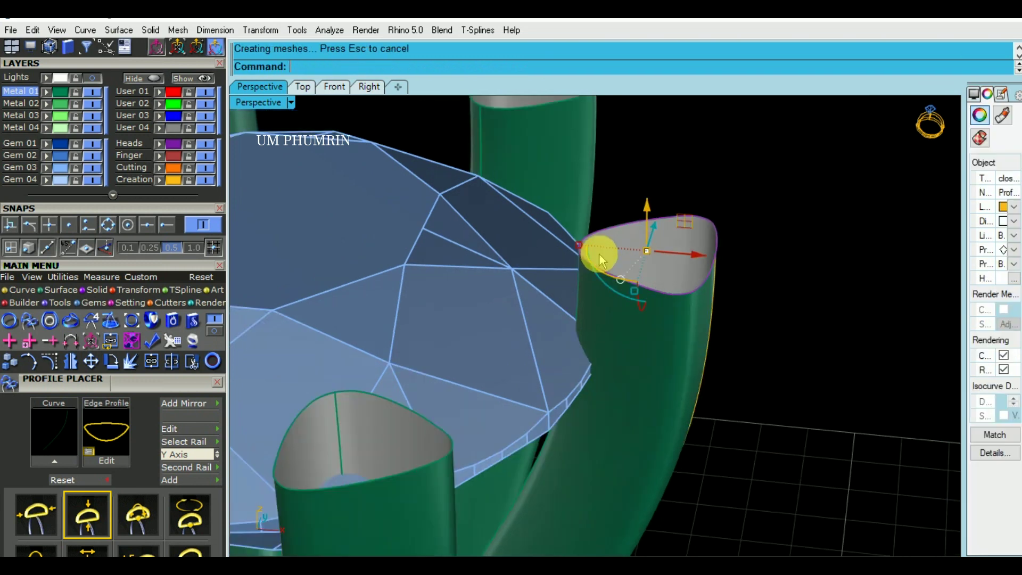
pyautogui.scroll(3, 769, 356)
pyautogui.scroll(-3, 768, 356)
pyautogui.moveTo(733, 333)
pyautogui.mouseDown(button='right')
pyautogui.moveTo(683, 291)
pyautogui.moveTo(742, 273)
pyautogui.mouseUp(button='right')
pyautogui.scroll(-2, 683, 291)
pyautogui.scroll(-2, 742, 272)
pyautogui.moveTo(677, 237); pyautogui.dragTo(723, 225, button='right')
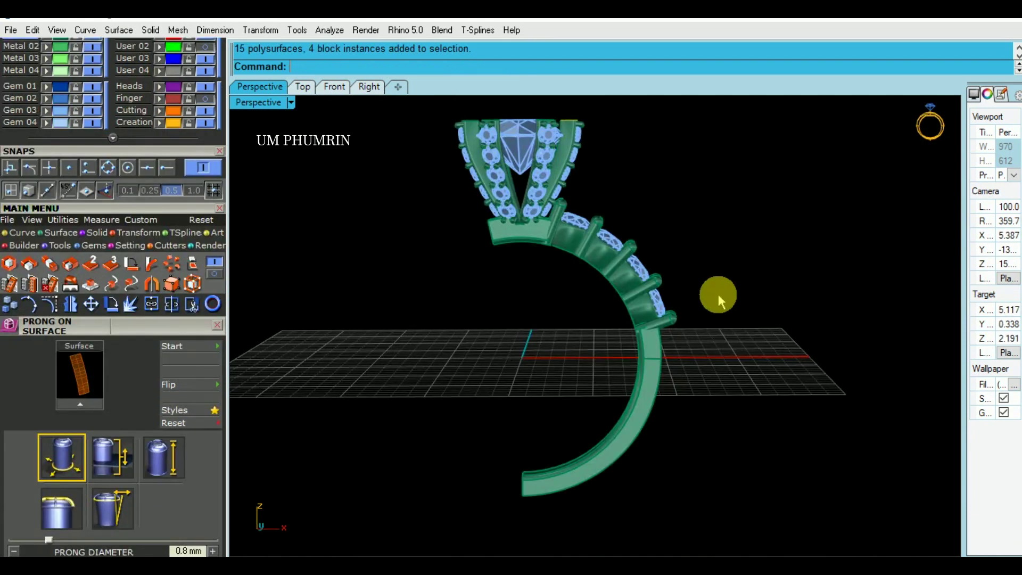
pyautogui.moveTo(718, 295); pyautogui.dragTo(740, 404, button='right')
pyautogui.scroll(2, 738, 409)
pyautogui.scroll(3, 582, 171)
# - Cap the open ends of the prong surface
pyautogui.scroll(1, 565, 160)
pyautogui.click(567, 173)
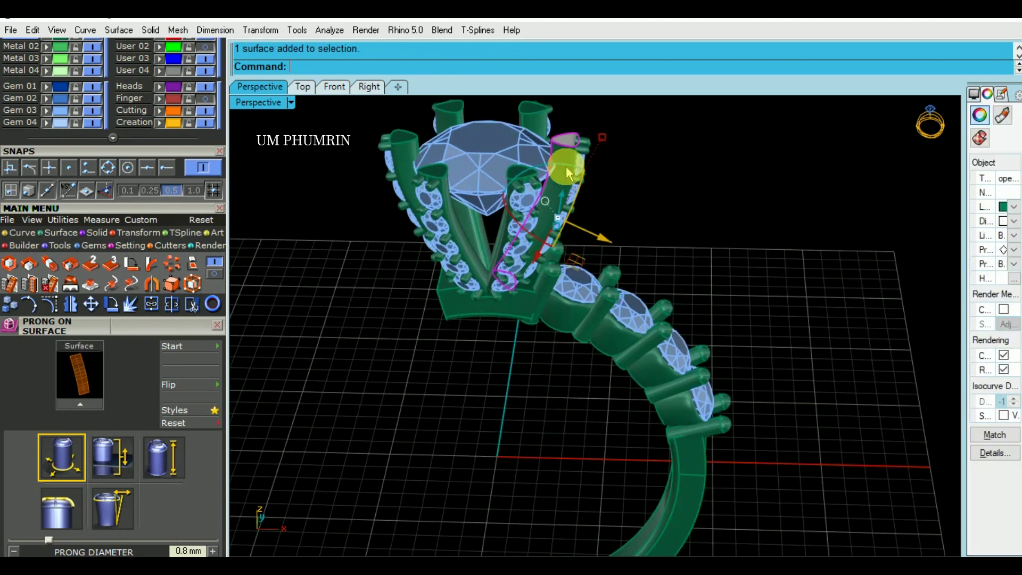
pyautogui.press('Return')
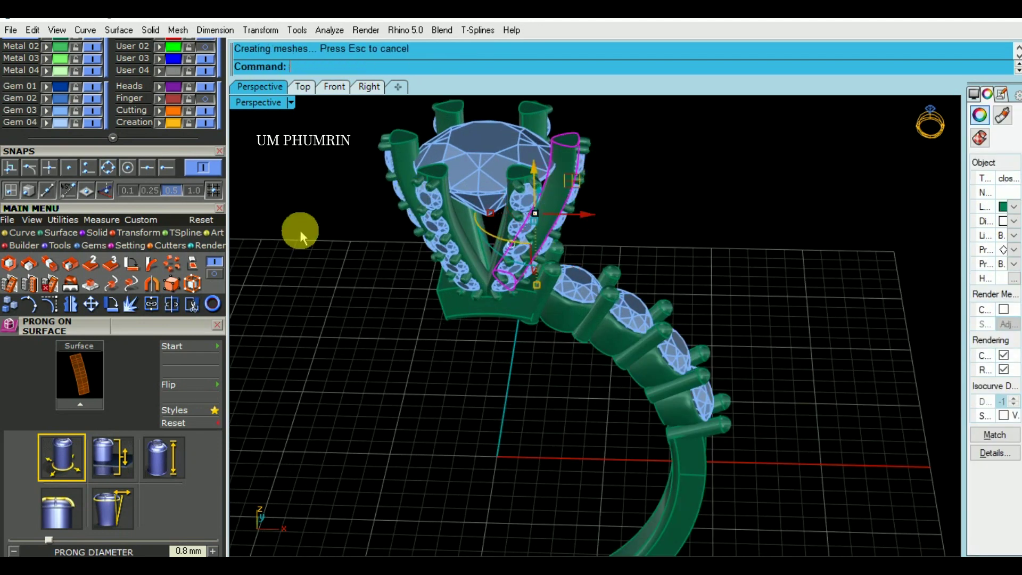
# - Mirror the shank and its accent stones across a plane through the origin
pyautogui.scroll(-3, 597, 303)
pyautogui.moveTo(597, 303); pyautogui.dragTo(605, 228, button='right')
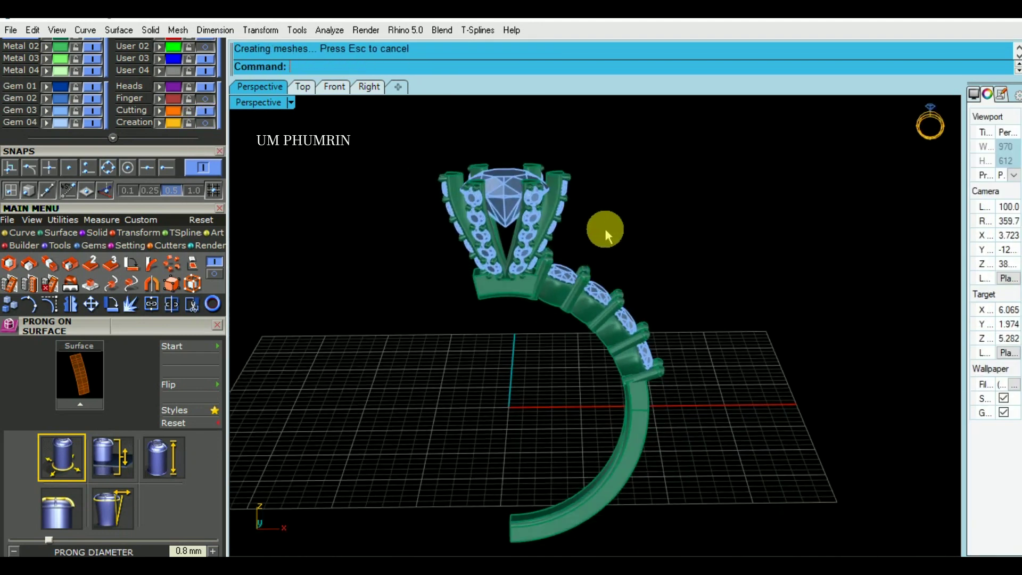
pyautogui.moveTo(734, 406); pyautogui.dragTo(548, 246)
pyautogui.moveTo(548, 247); pyautogui.dragTo(599, 285, button='right')
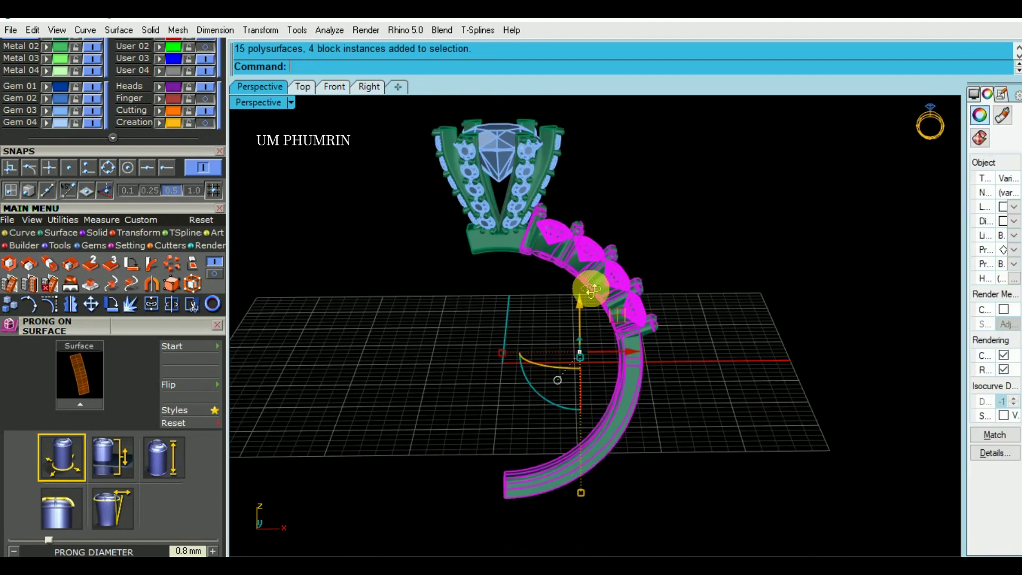
pyautogui.write('M')
pyautogui.press('Return')
pyautogui.write('0')
pyautogui.press('Return')
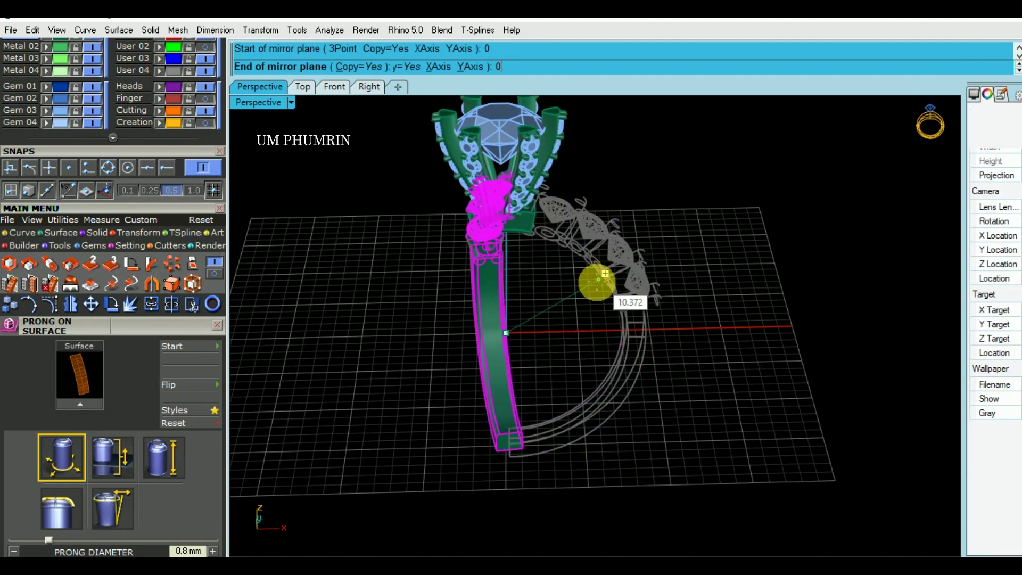
pyautogui.click(519, 467)
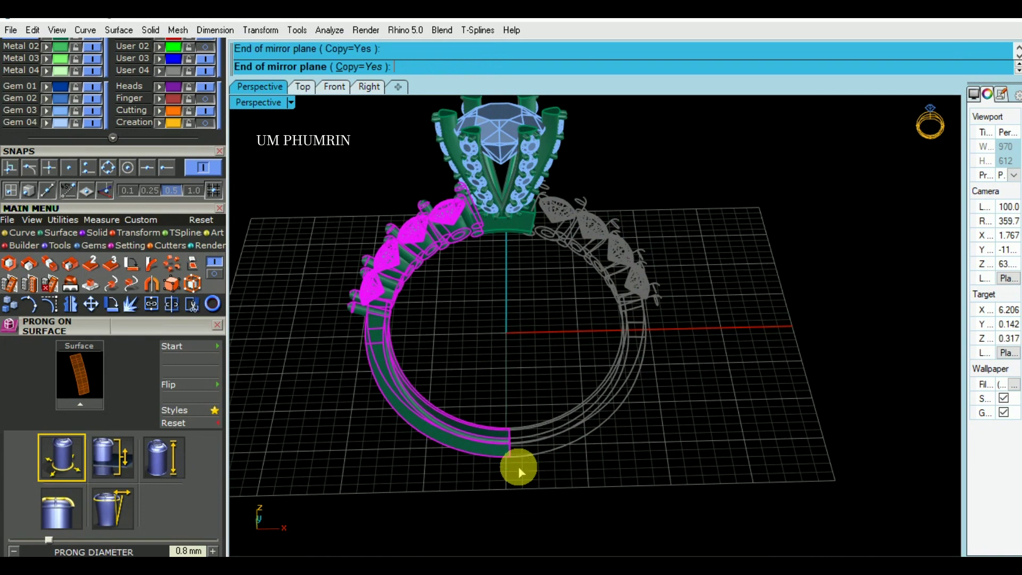
# - Orbit around the ring to review the mirrored shank and the prongs
pyautogui.moveTo(715, 467); pyautogui.dragTo(714, 447, button='right')
pyautogui.scroll(-2, 692, 394)
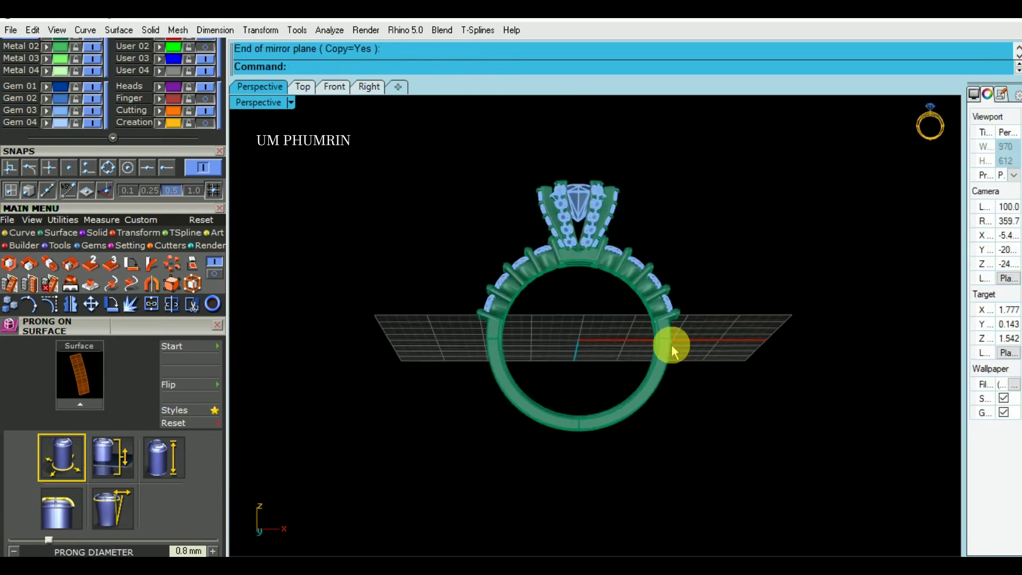
pyautogui.scroll(2, 627, 244)
pyautogui.scroll(4, 578, 250)
pyautogui.moveTo(578, 250)
pyautogui.mouseDown(button='right')
pyautogui.moveTo(599, 292)
pyautogui.moveTo(654, 280)
pyautogui.mouseUp(button='right')
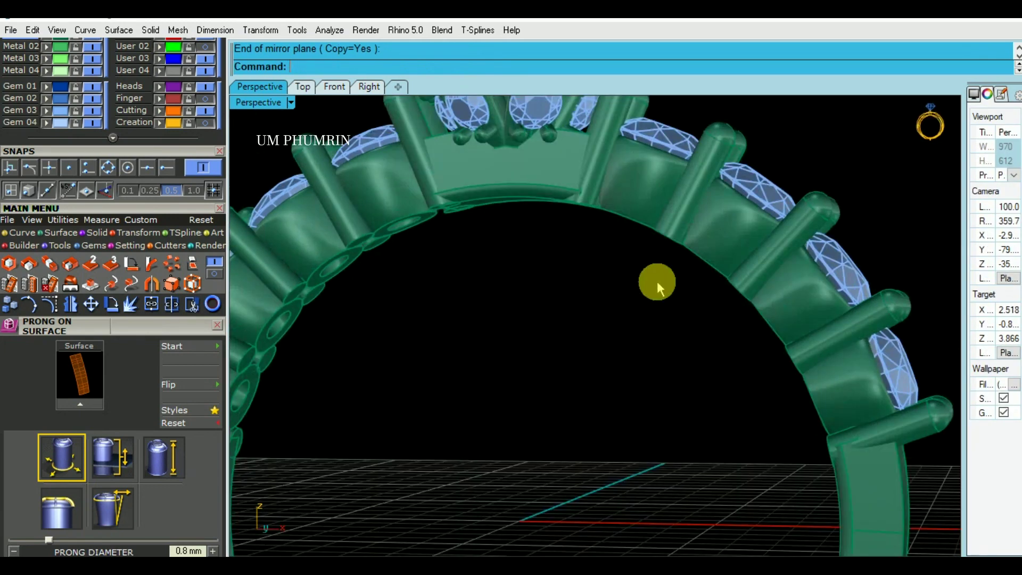
pyautogui.scroll(-4, 668, 337)
pyautogui.moveTo(668, 337)
pyautogui.mouseDown(button='right')
pyautogui.moveTo(696, 382)
pyautogui.moveTo(661, 438)
pyautogui.moveTo(662, 289)
pyautogui.moveTo(632, 358)
pyautogui.mouseUp(button='right')
pyautogui.scroll(2, 625, 281)
pyautogui.scroll(3, 624, 277)
pyautogui.scroll(2, 616, 312)
pyautogui.moveTo(616, 312)
pyautogui.mouseDown(button='right')
pyautogui.moveTo(621, 289)
pyautogui.moveTo(623, 342)
pyautogui.mouseUp(button='right')
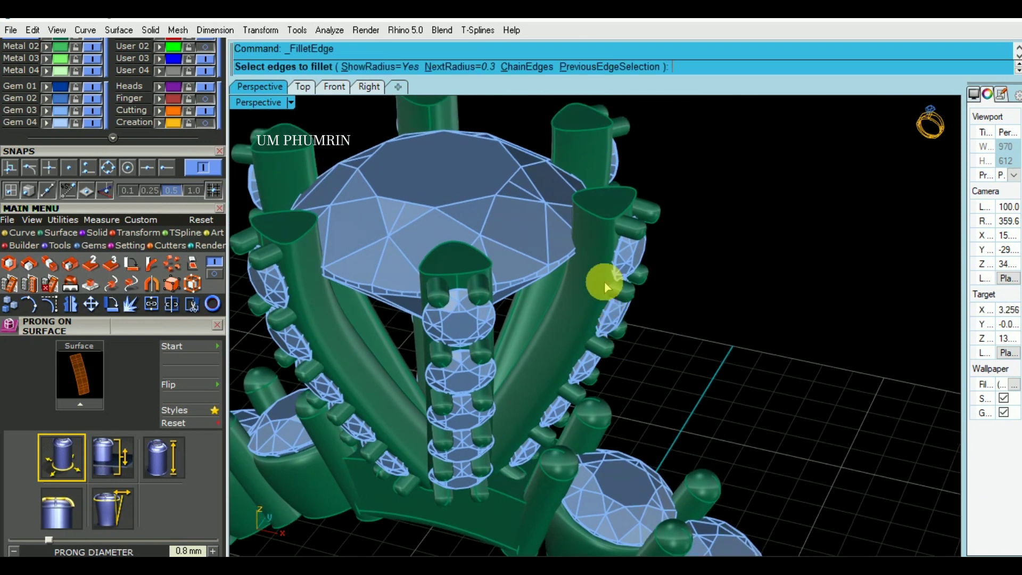
# - Try a 0.3 fillet on two prong top edges, then undo it
pyautogui.click(597, 215)
pyautogui.press('Return')
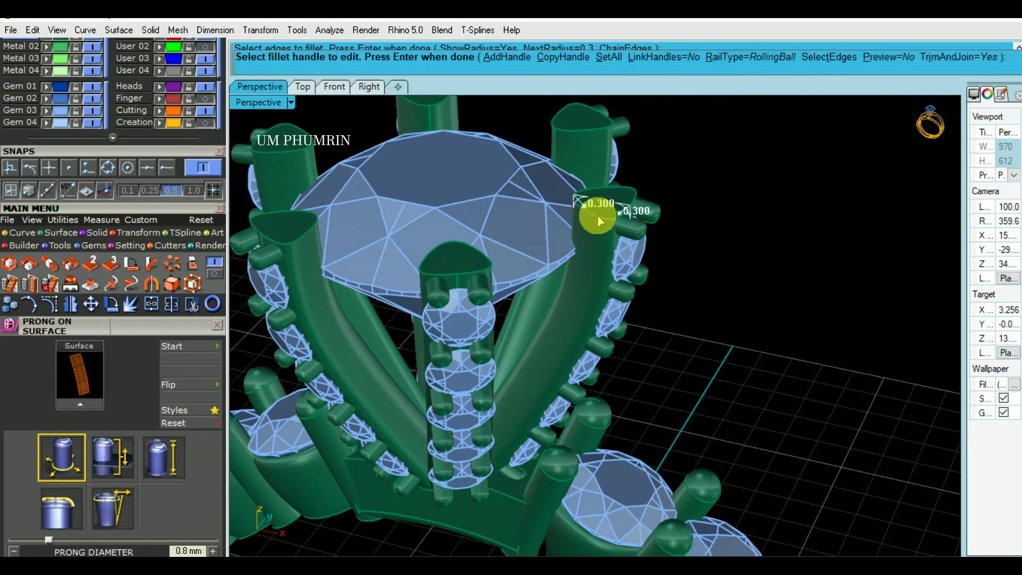
pyautogui.press('Return')
pyautogui.press('Return')
pyautogui.click(622, 192)
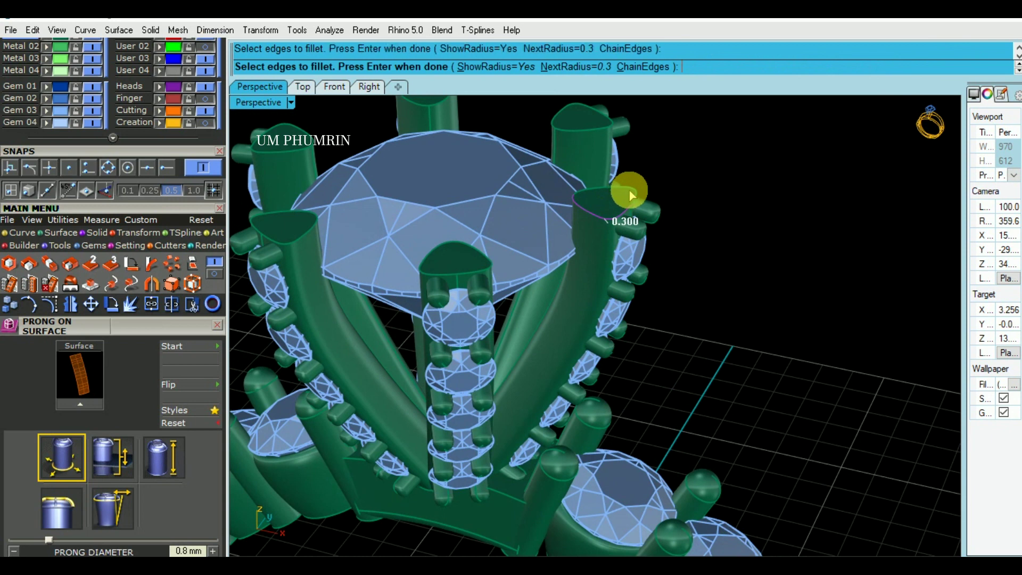
pyautogui.press('Return')
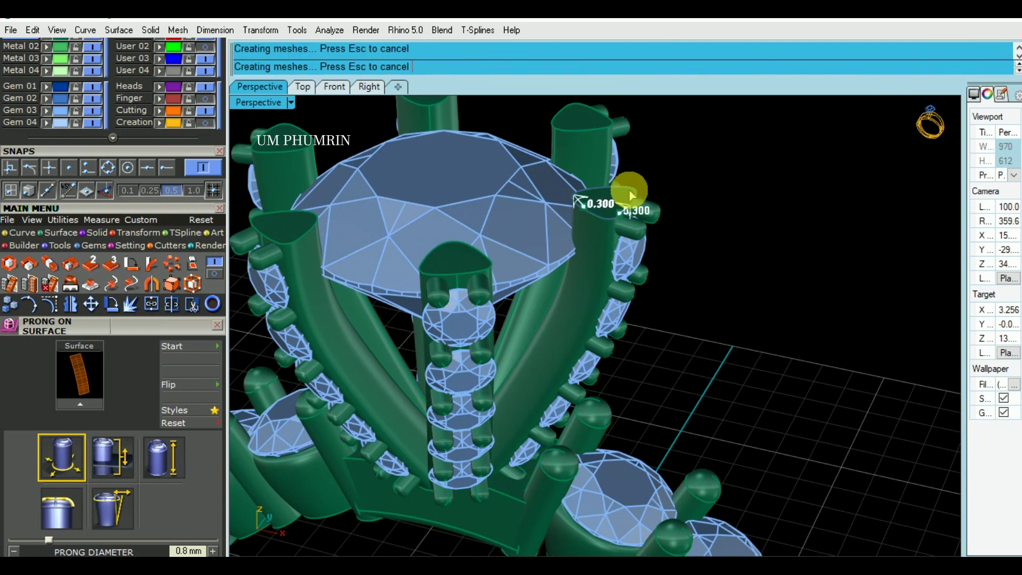
pyautogui.press('Return')
pyautogui.hotkey('ctrl', 'z')
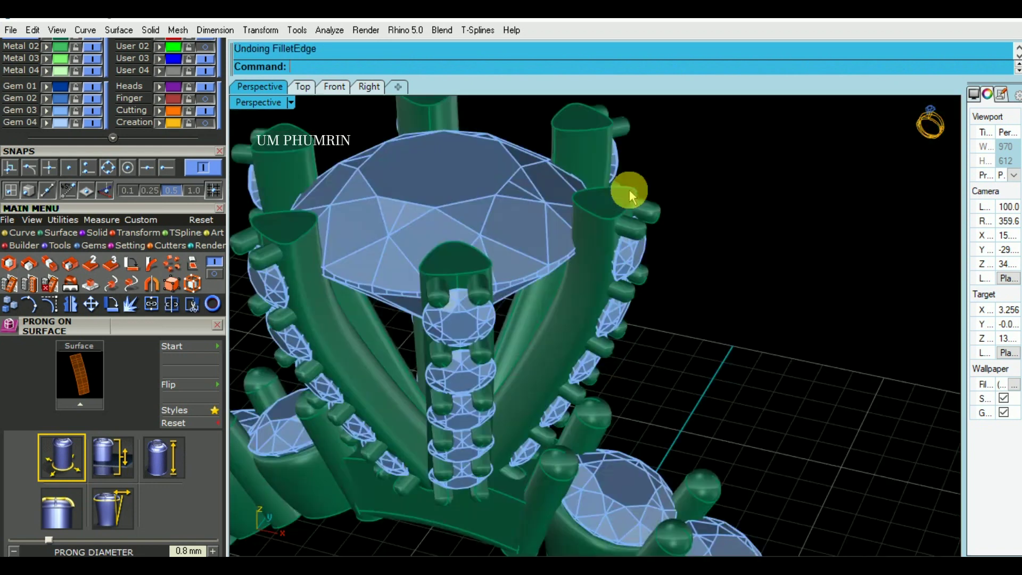
# - Delete the whole head except one curved prong
pyautogui.scroll(2, 612, 211)
pyautogui.click(592, 217)
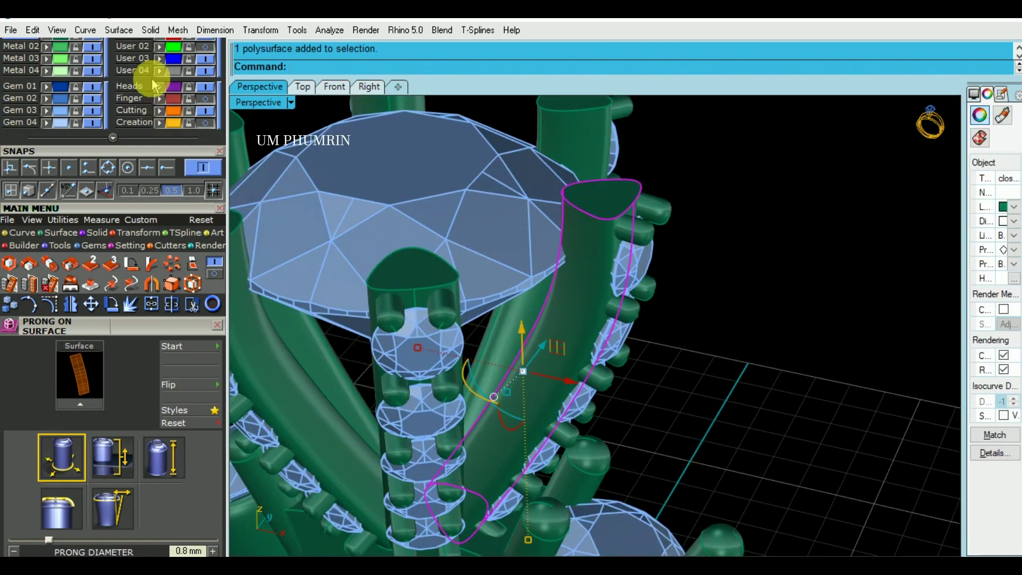
pyautogui.scroll(3, 142, 266)
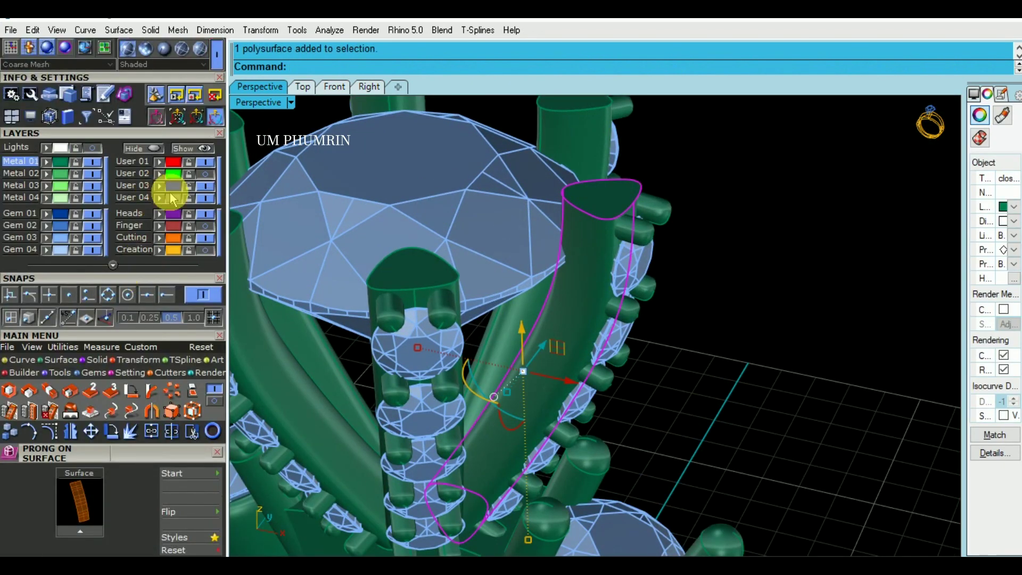
pyautogui.scroll(-3, 584, 258)
pyautogui.scroll(-2, 702, 303)
pyautogui.click(544, 214)
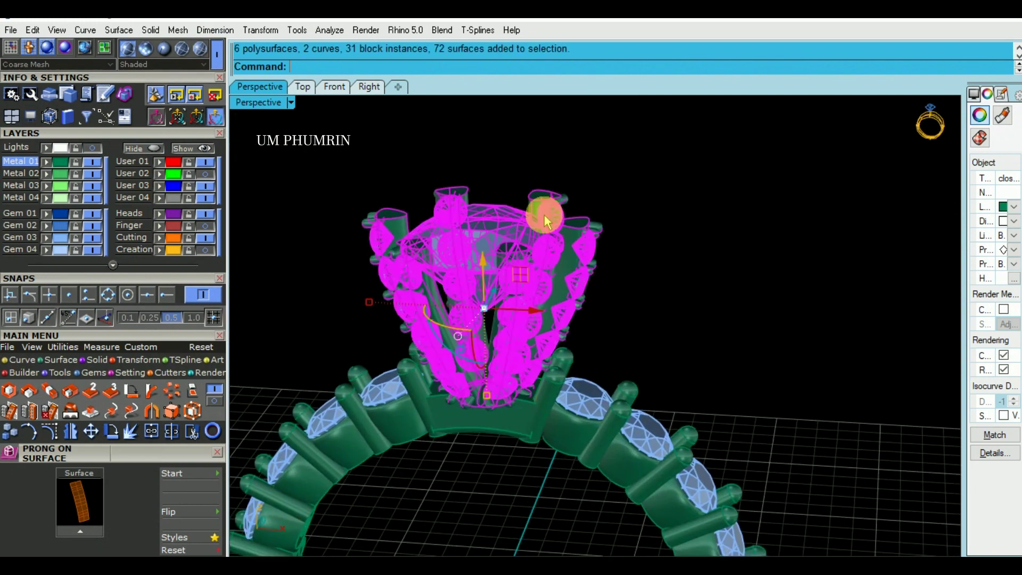
pyautogui.keyDown('ctrl'); pyautogui.moveTo(578, 200); pyautogui.dragTo(579, 200); pyautogui.keyUp('ctrl')
pyautogui.write('d')
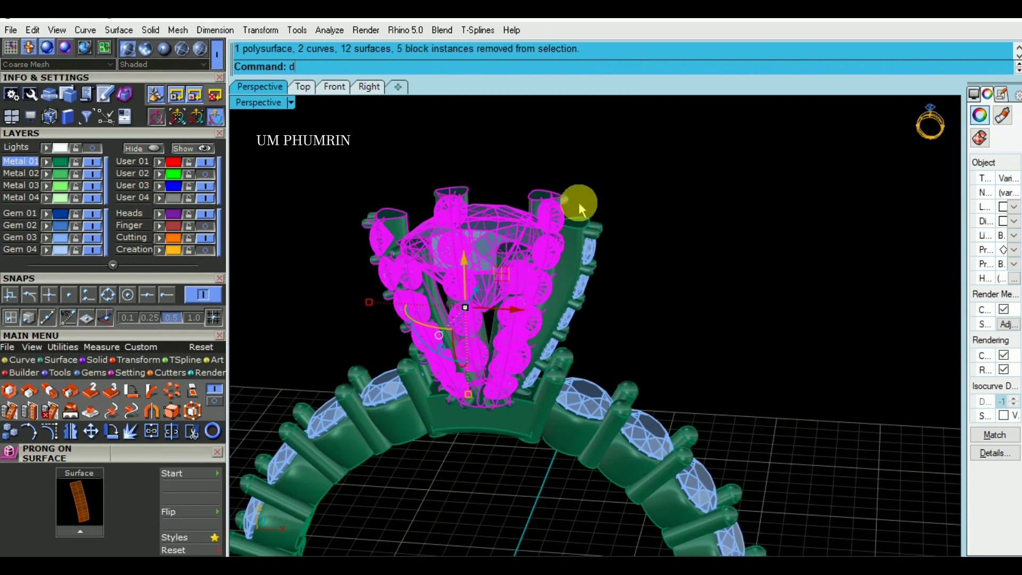
pyautogui.press('Delete')
# - Hide every object except the remaining curved prong
pyautogui.moveTo(628, 219); pyautogui.dragTo(554, 256, button='right')
pyautogui.click(551, 254)
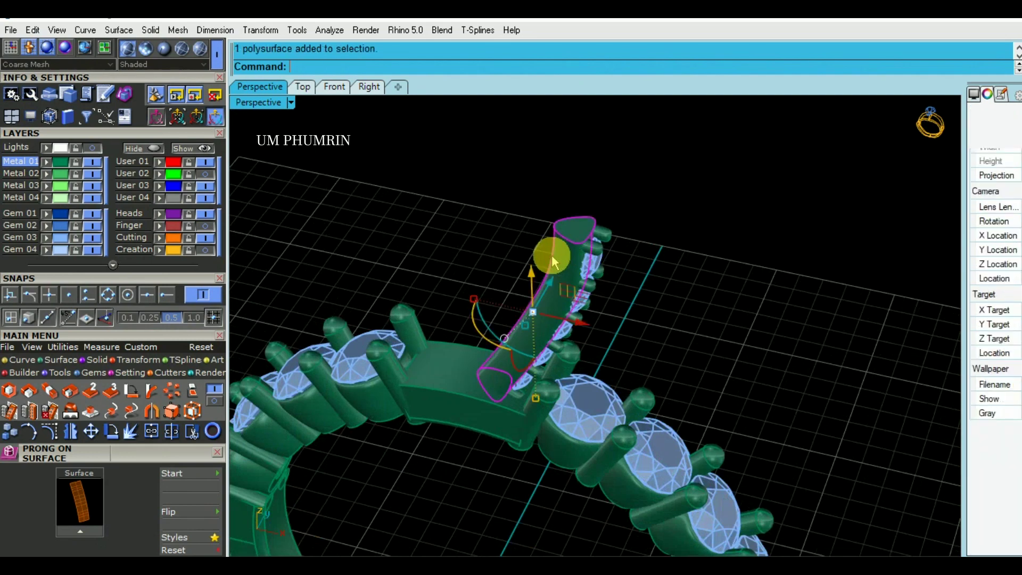
pyautogui.click(155, 148)
pyautogui.moveTo(554, 280); pyautogui.dragTo(570, 292, button='right')
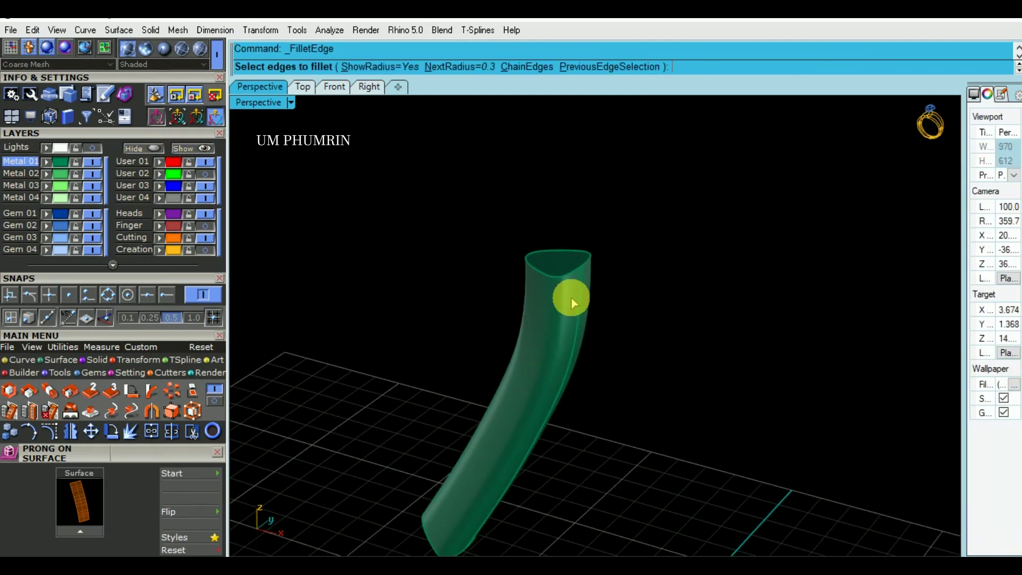
# - Try a 0.2 fillet on the prong's top rim edge, then undo it
pyautogui.scroll(3, 554, 274)
pyautogui.scroll(1, 518, 276)
pyautogui.scroll(1, 559, 264)
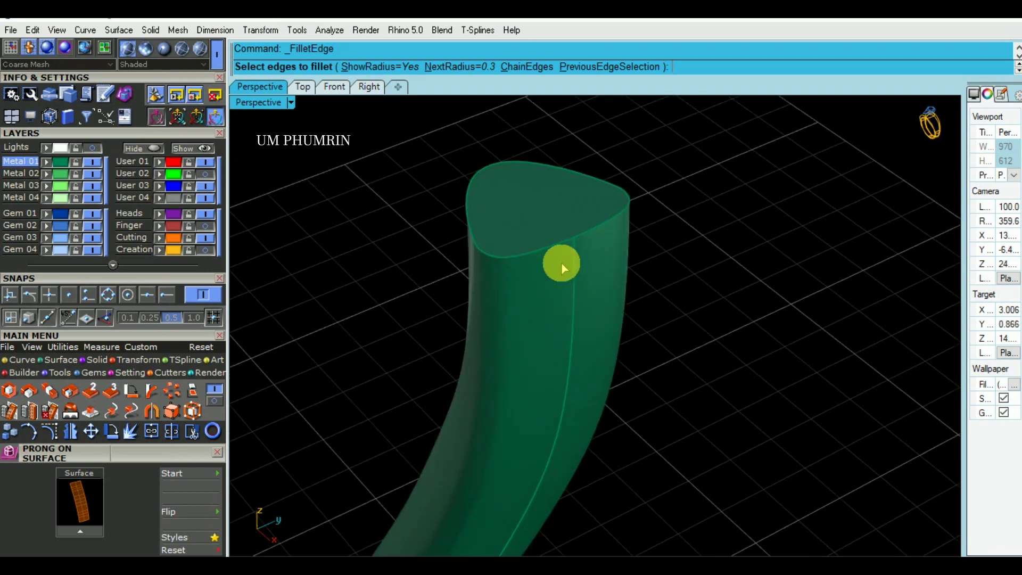
pyautogui.scroll(1, 574, 274)
pyautogui.scroll(1, 576, 287)
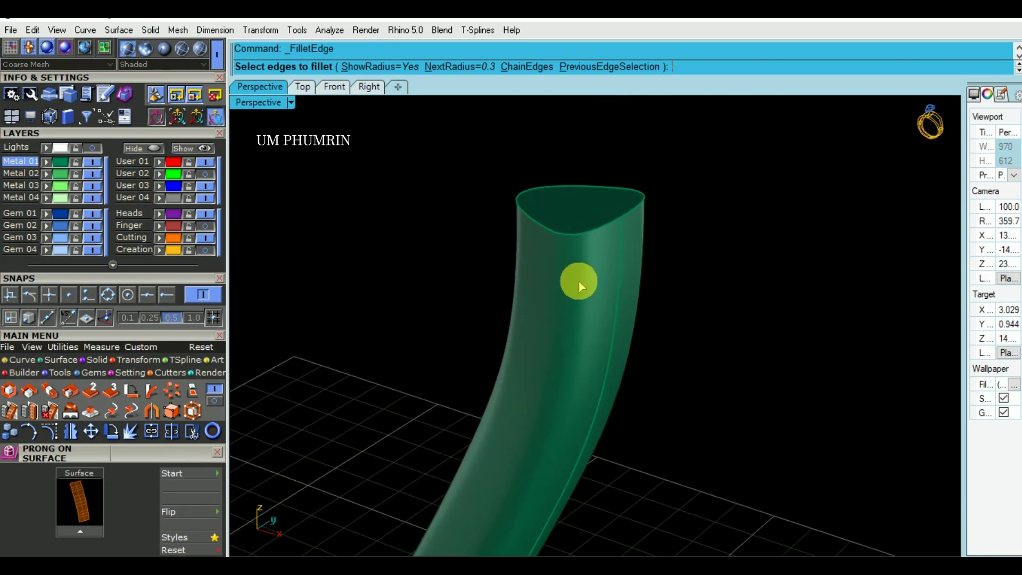
pyautogui.write('2')
pyautogui.press('Return')
pyautogui.click(617, 221)
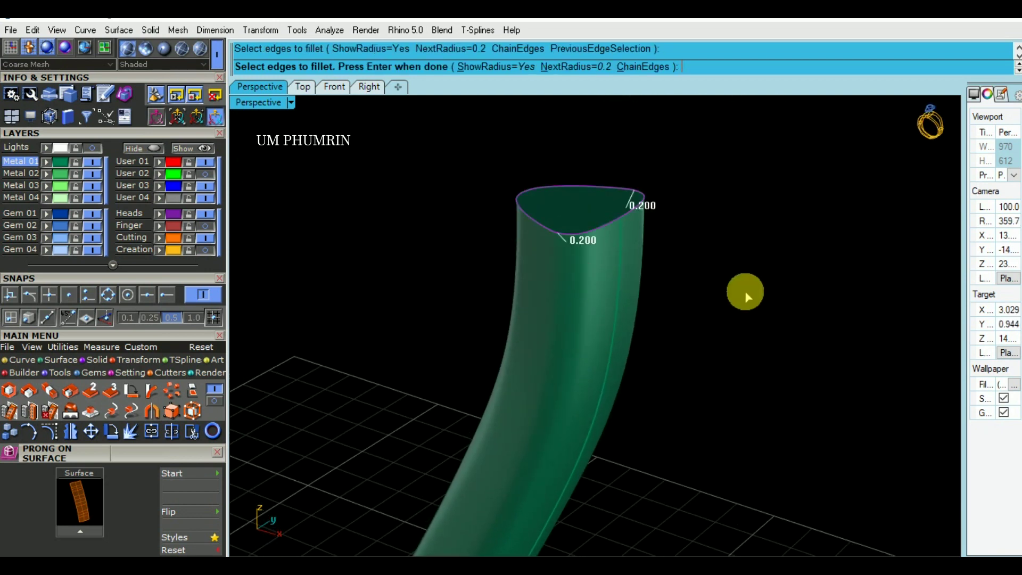
pyautogui.press('Return')
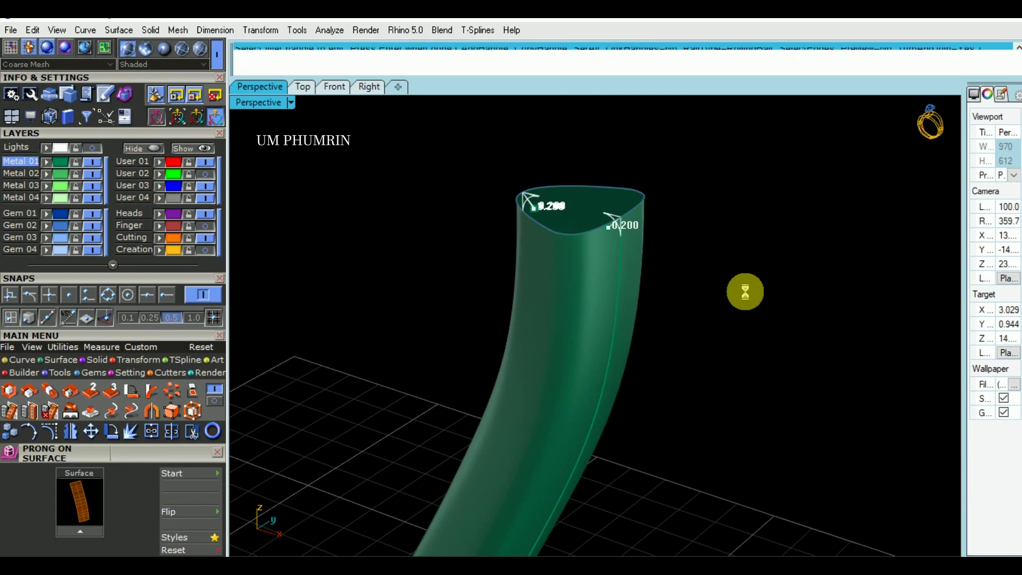
pyautogui.hotkey('ctrl', 'z')
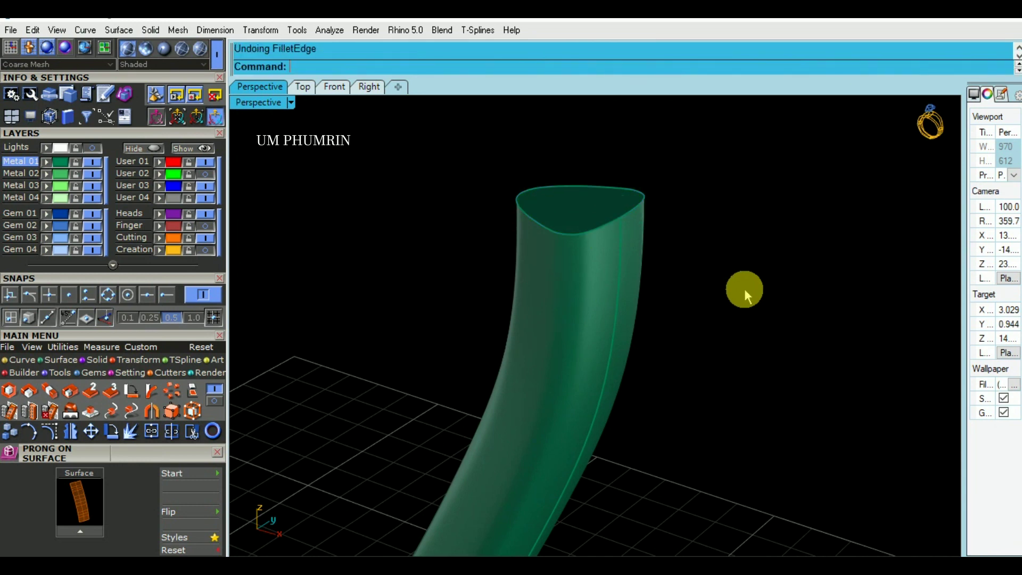
pyautogui.scroll(-2, 733, 287)
pyautogui.moveTo(733, 290)
pyautogui.mouseDown(button='right')
pyautogui.moveTo(732, 305)
pyautogui.moveTo(678, 326)
pyautogui.mouseUp(button='right')
# - Duplicate the prong tube's top and bottom rim edges as curves with DupEdge
pyautogui.write('dupedge')
pyautogui.press('Return')
pyautogui.click(636, 337)
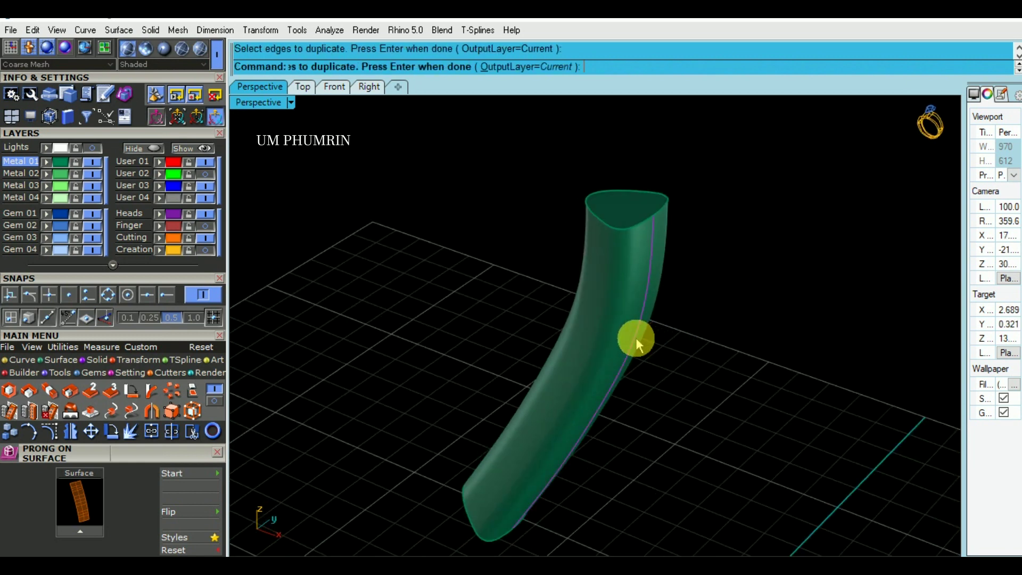
pyautogui.press('Return')
pyautogui.write('upedge')
pyautogui.press('Return')
pyautogui.click(618, 231)
pyautogui.moveTo(591, 355); pyautogui.dragTo(663, 207, button='right')
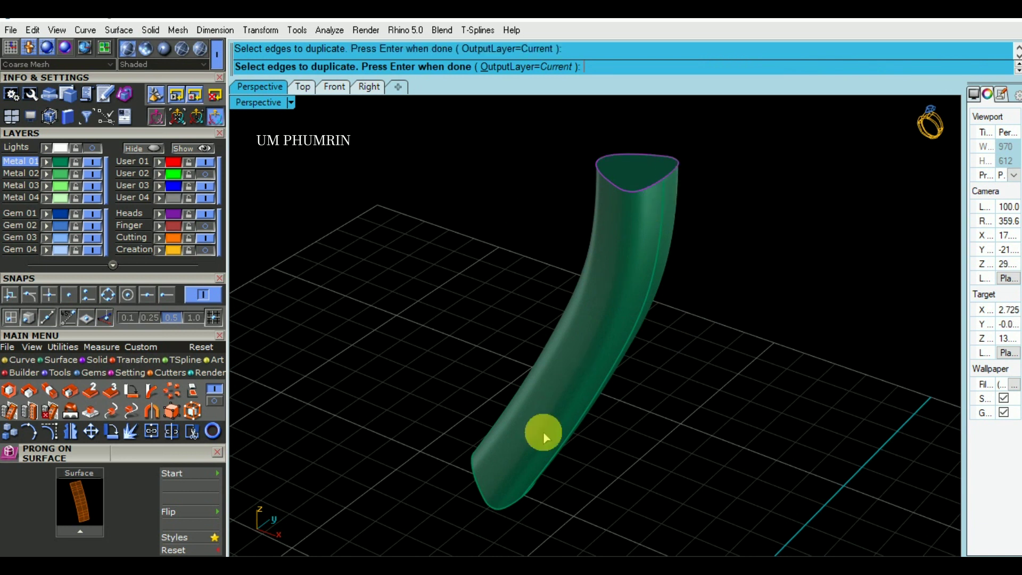
pyautogui.click(498, 509)
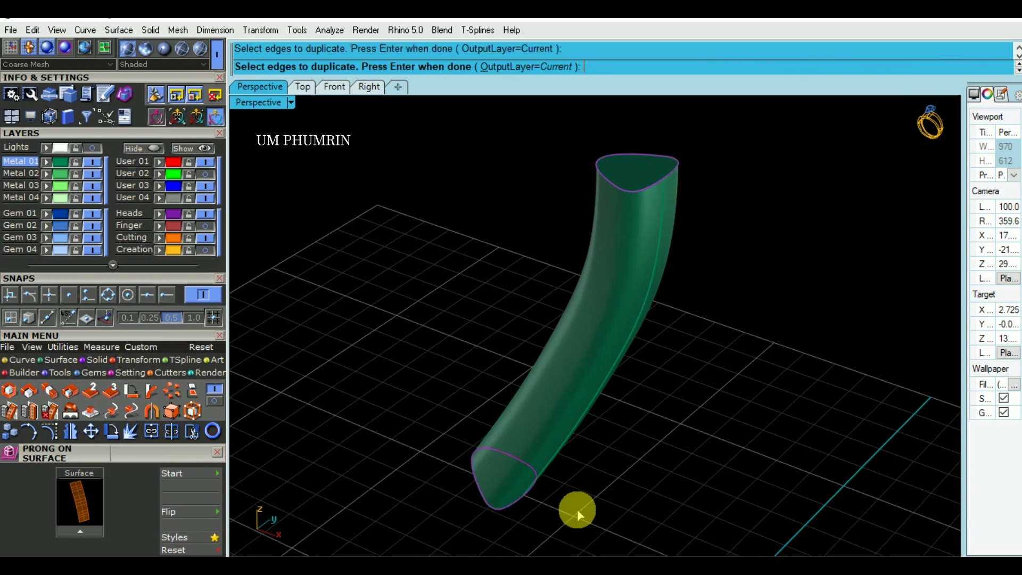
pyautogui.press('Return')
# - Delete the prong tube and join the copied rim curves into closed loops
pyautogui.click(544, 423)
pyautogui.write('delete')
pyautogui.press('Return')
pyautogui.click(533, 476)
pyautogui.moveTo(608, 506); pyautogui.dragTo(598, 177, button='right')
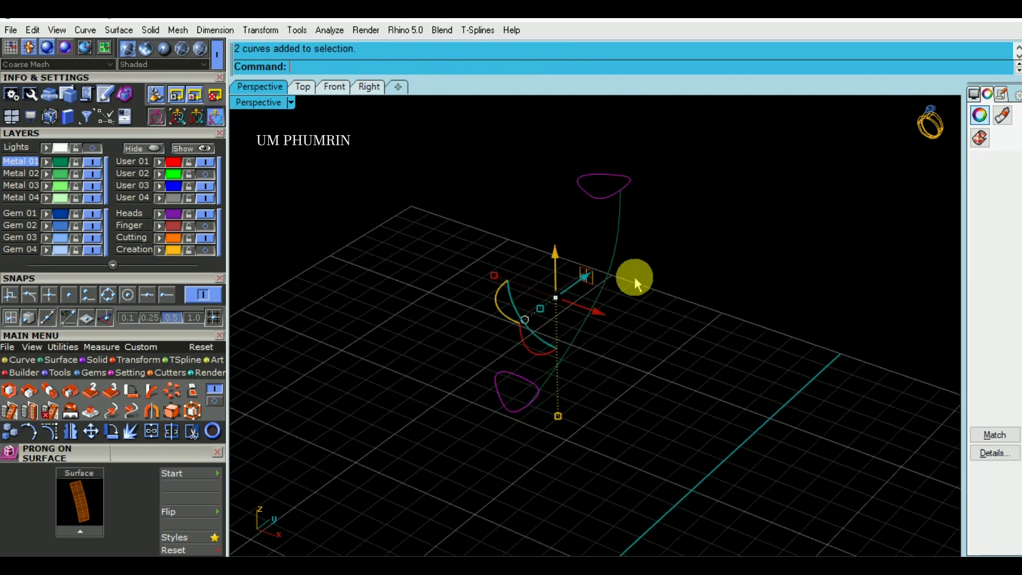
pyautogui.hotkey('ctrl', 'j')
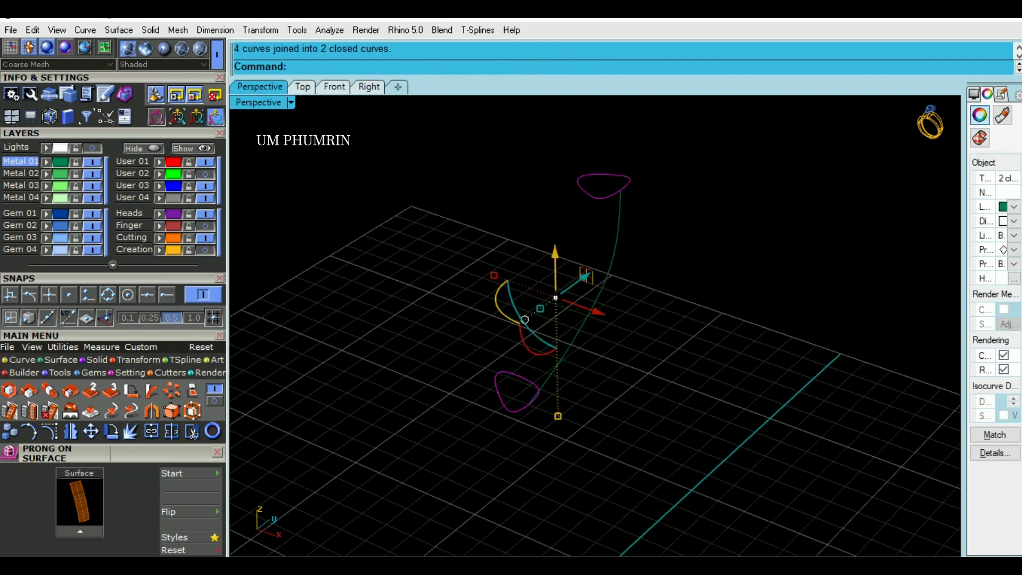
pyautogui.write('rebuild')
pyautogui.press('Return')
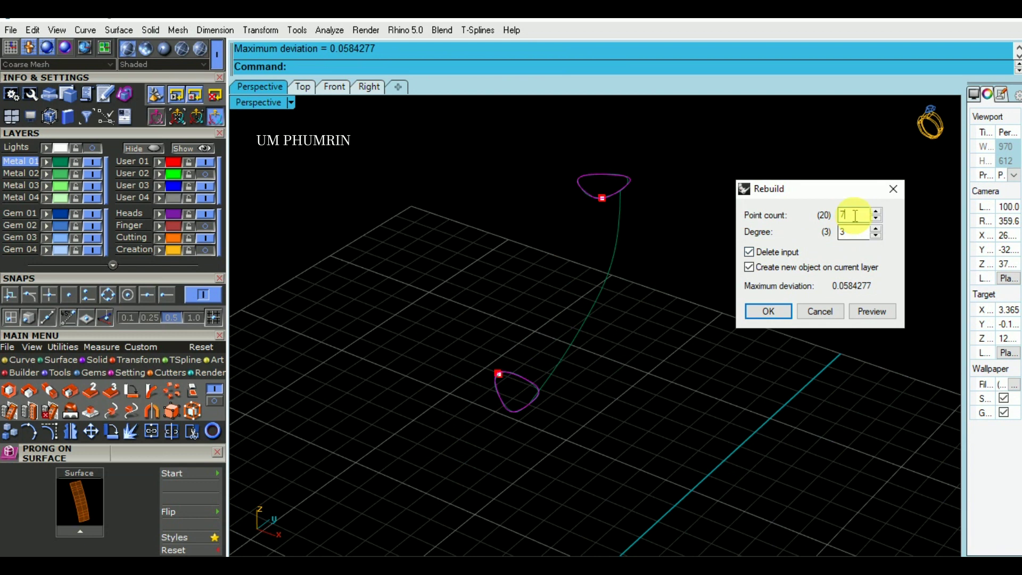
# - Rebuild both rim profile curves with a point count of 45
pyautogui.click(697, 234)
pyautogui.scroll(3, 666, 253)
pyautogui.scroll(3, 607, 260)
pyautogui.scroll(2, 581, 253)
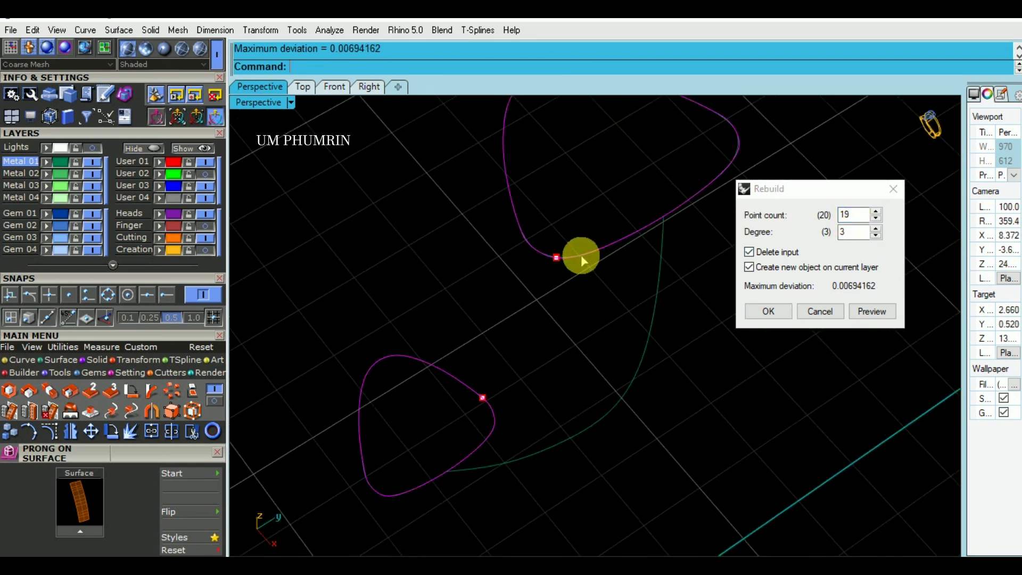
pyautogui.doubleClick(862, 216)
pyautogui.write('21')
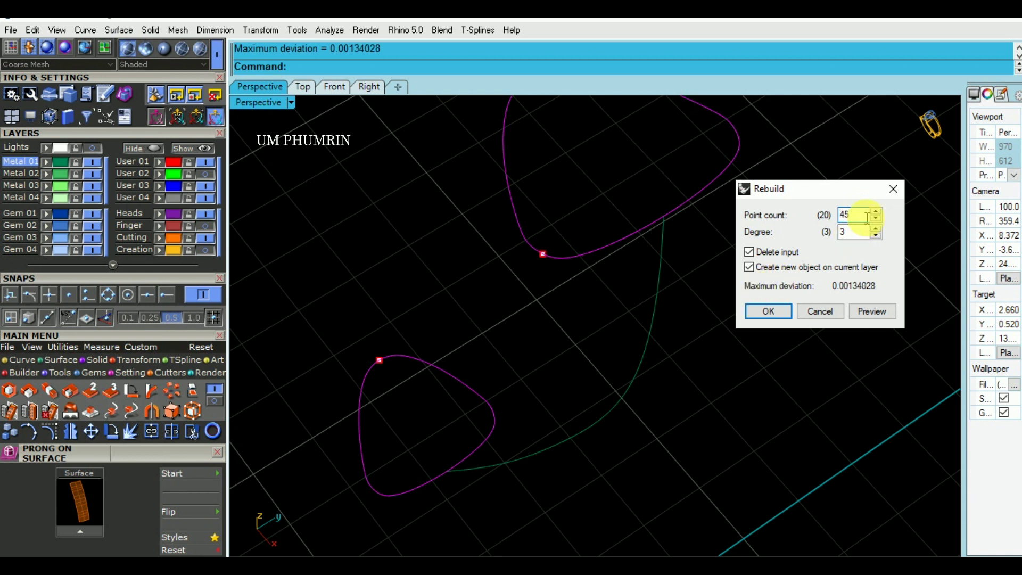
pyautogui.press('Return')
# - Select the curved rail and start a one-rail sweep with Sw11
pyautogui.moveTo(536, 370); pyautogui.dragTo(728, 421, button='right')
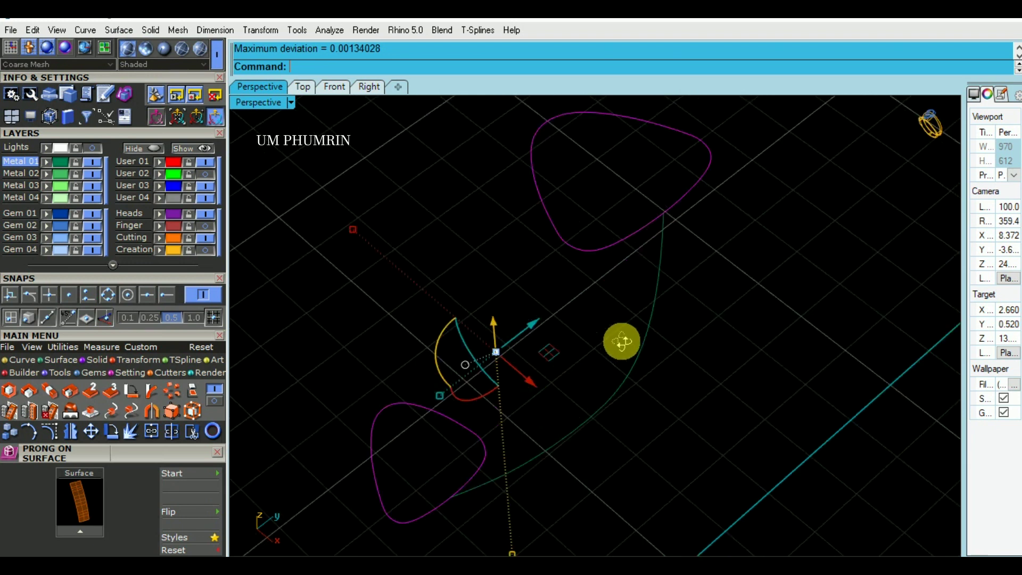
pyautogui.click(643, 356)
pyautogui.moveTo(643, 356); pyautogui.dragTo(646, 423, button='right')
pyautogui.write('Sw11')
pyautogui.press('Return')
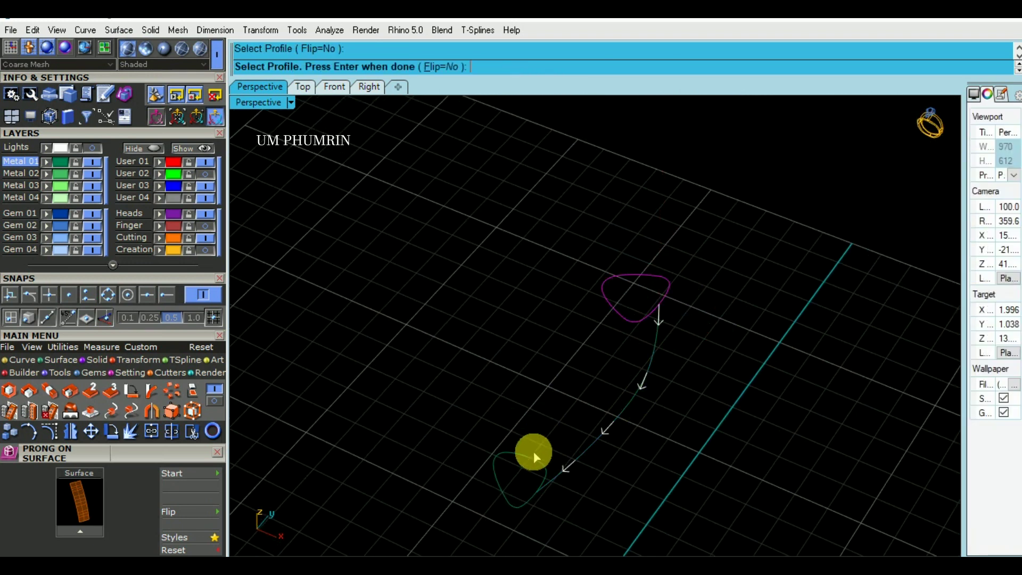
# - Build a trial sweep from the lower profile, then flip the top profile's direction
pyautogui.click(533, 452)
pyautogui.rightClick(535, 452)
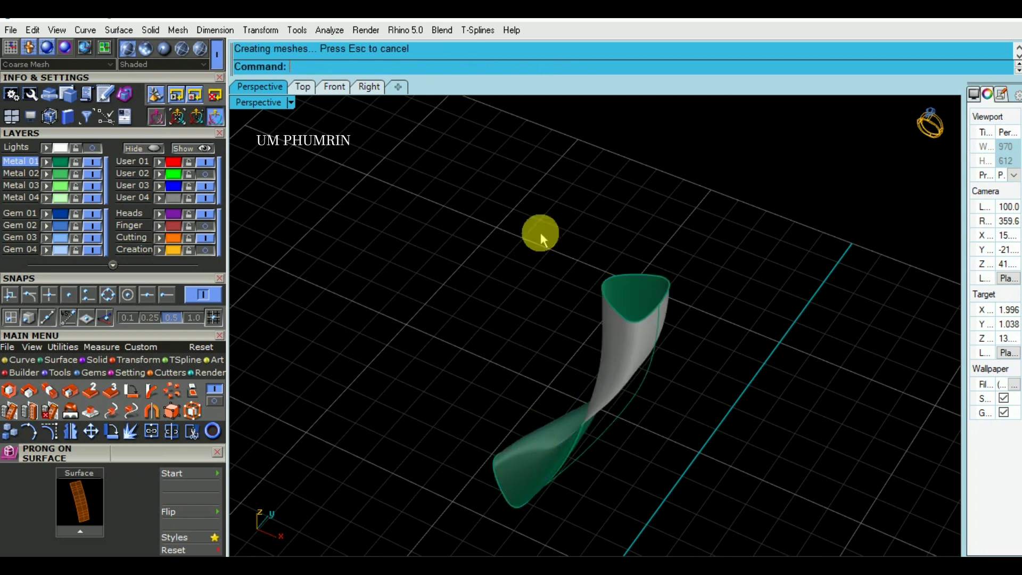
pyautogui.click(607, 282)
pyautogui.write('Flip')
pyautogui.press('Return')
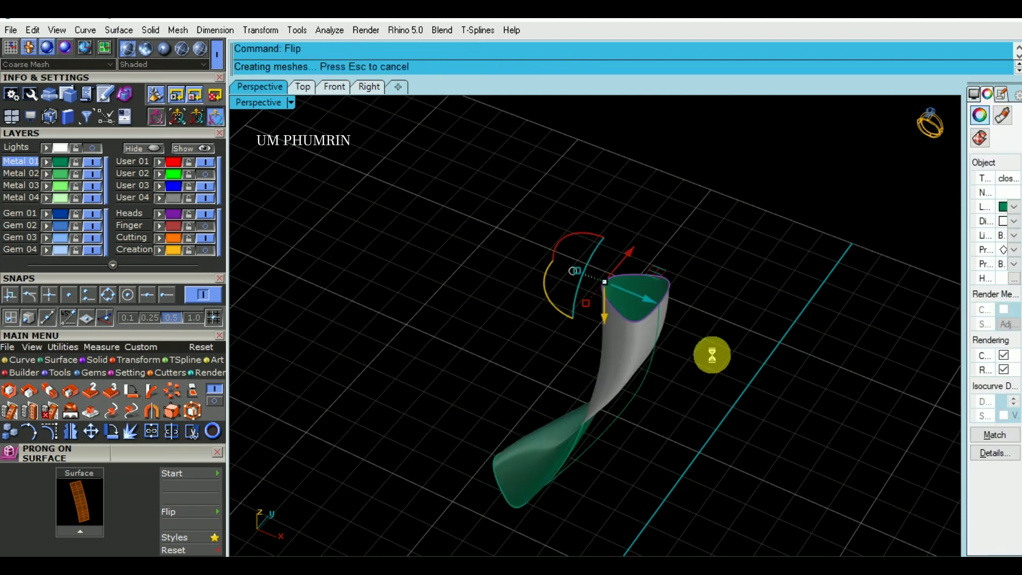
# - Delete the twisted trial sweep surface and select both profile curves
pyautogui.click(711, 353)
pyautogui.click(607, 281)
pyautogui.click(745, 362)
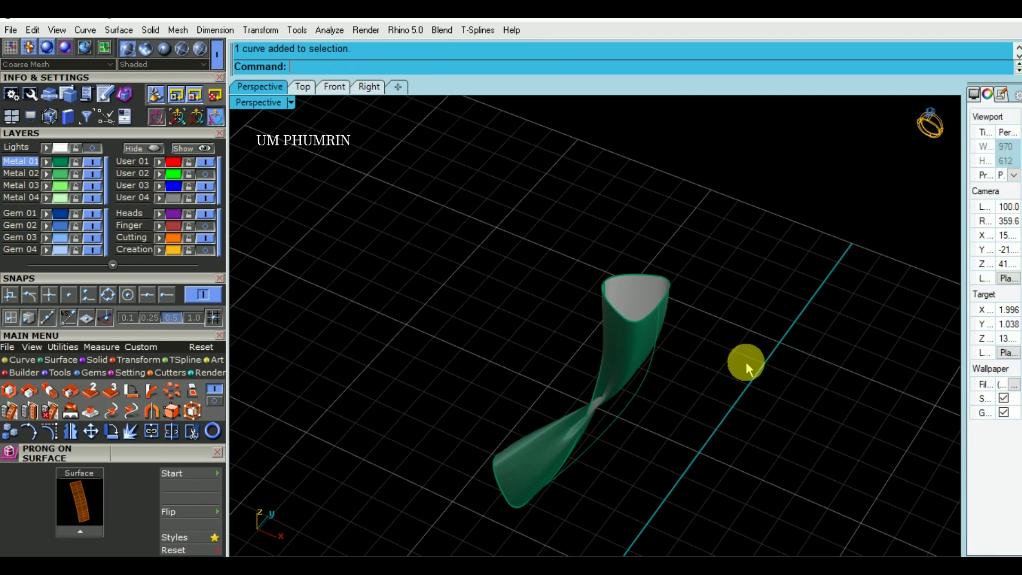
pyautogui.click(611, 365)
pyautogui.press('Delete')
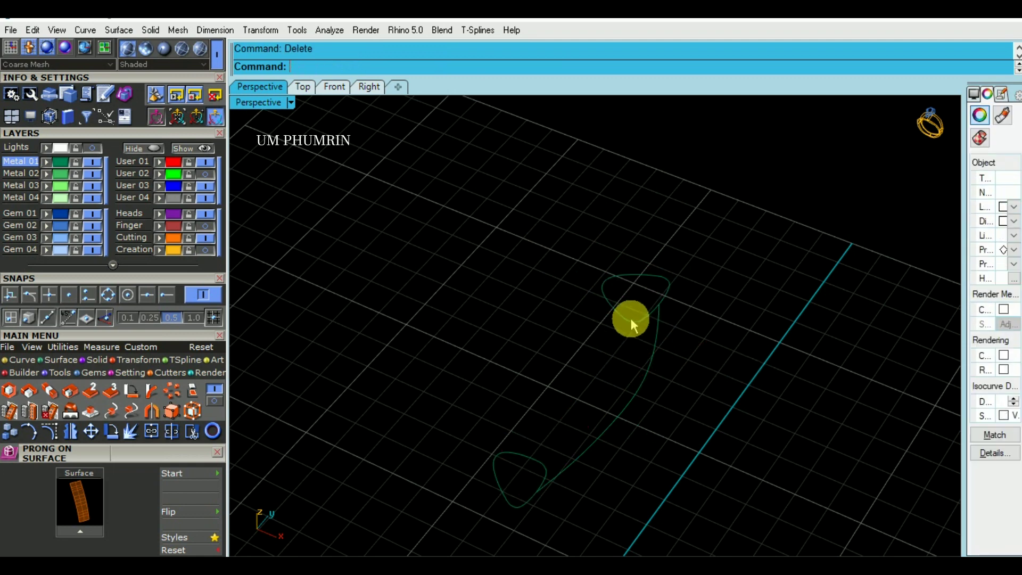
pyautogui.click(630, 318)
pyautogui.keyDown('shift'); pyautogui.click(512, 404); pyautogui.keyUp('shift')
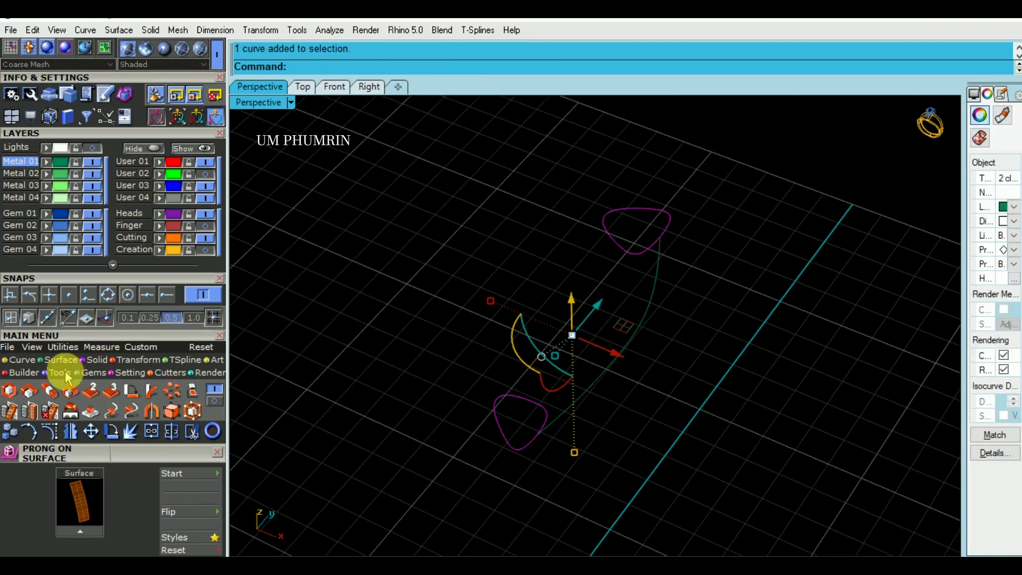
# - Move both profile curves' seams to matching lower points using End snap
pyautogui.click(22, 360)
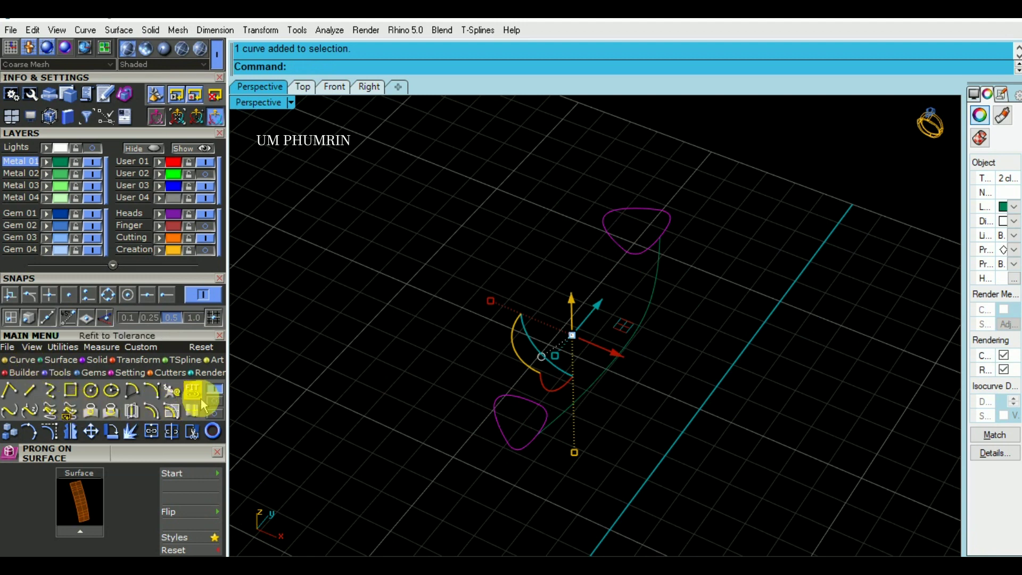
pyautogui.click(79, 410)
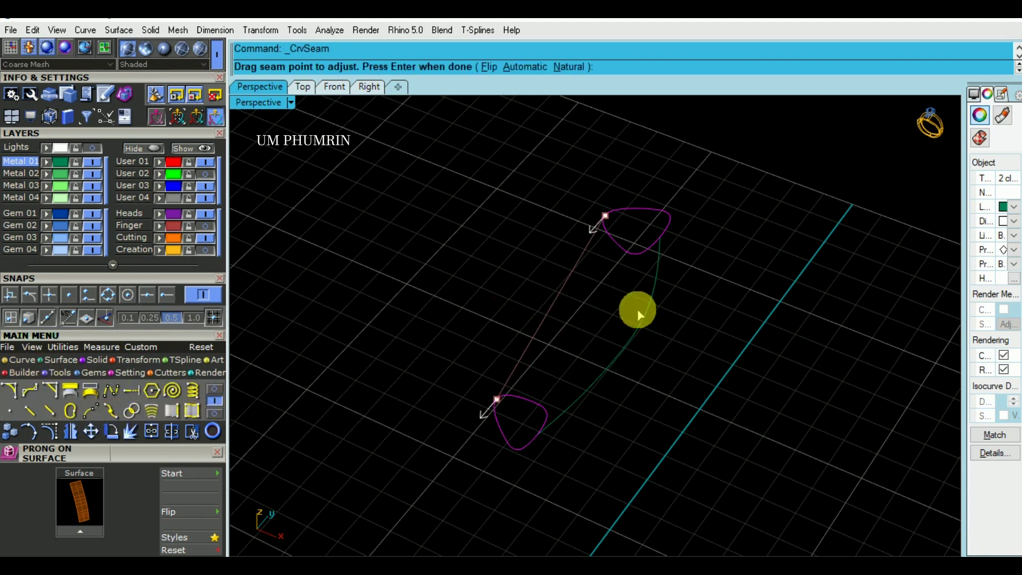
pyautogui.moveTo(646, 262)
pyautogui.mouseDown(button='right')
pyautogui.moveTo(612, 320)
pyautogui.moveTo(600, 290)
pyautogui.mouseUp(button='right')
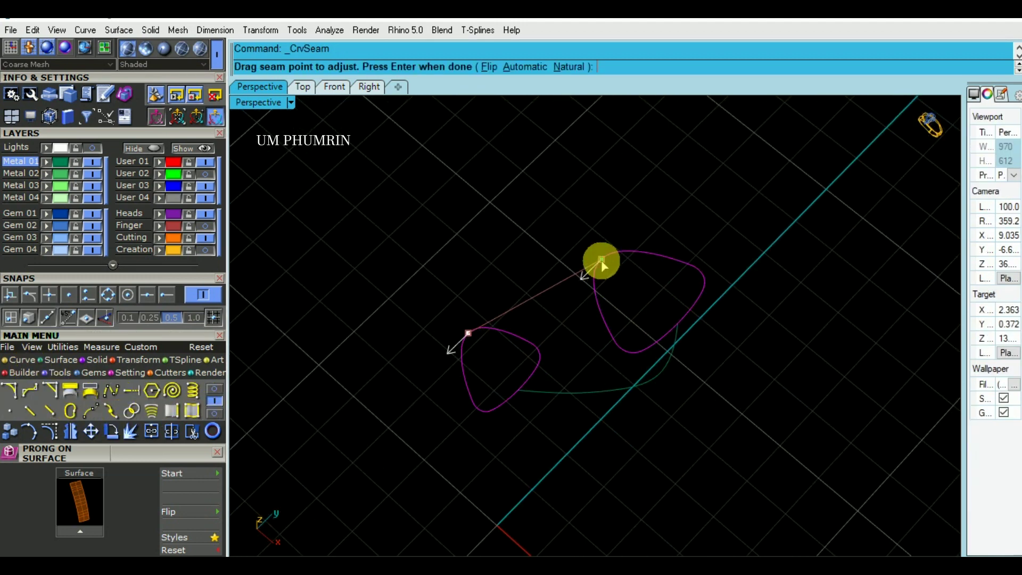
pyautogui.click(167, 295)
pyautogui.moveTo(602, 259); pyautogui.dragTo(678, 323)
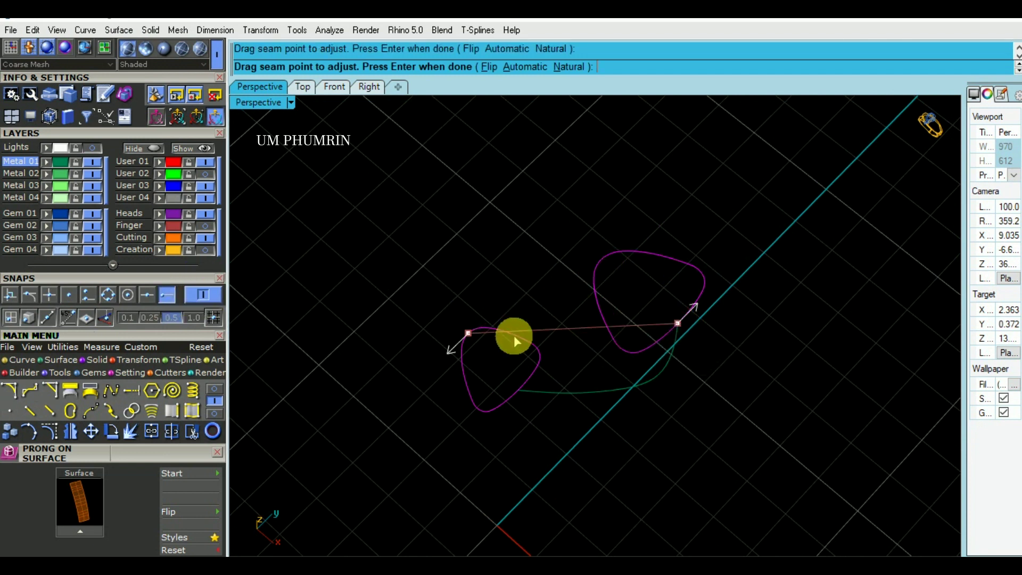
pyautogui.moveTo(465, 338); pyautogui.dragTo(520, 394)
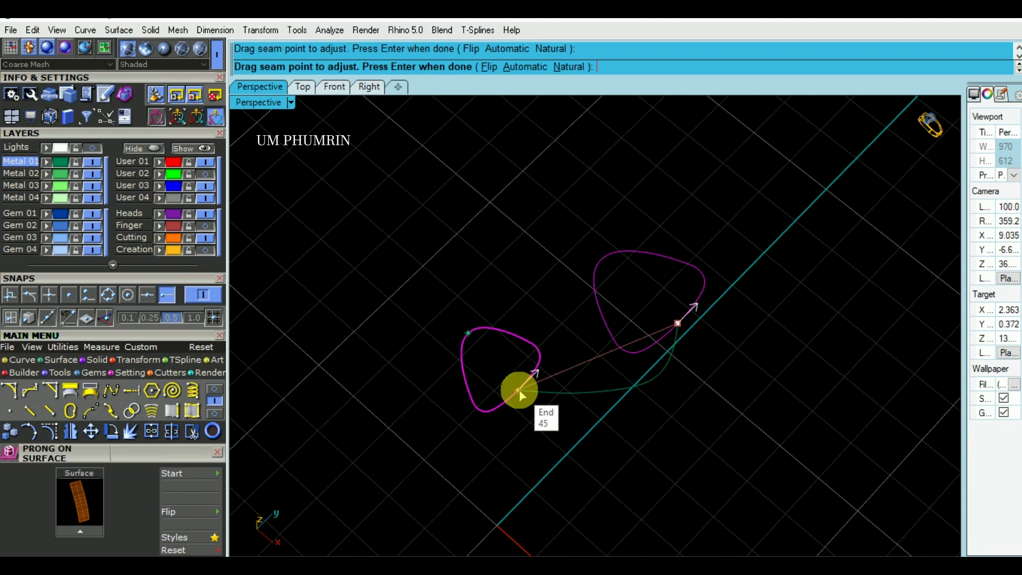
pyautogui.press('Return')
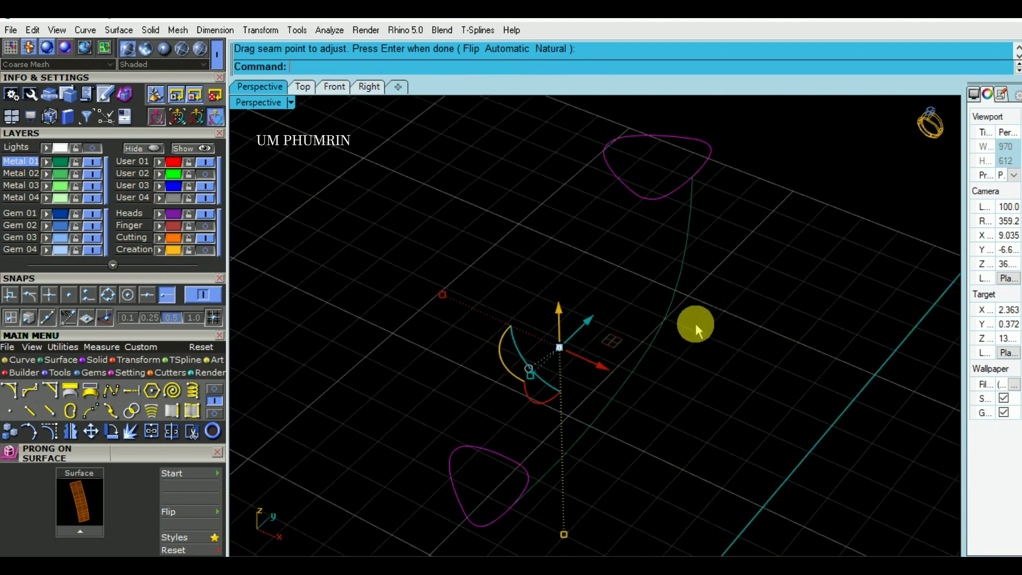
# - Select the rail curve and start rebuilding it
pyautogui.click(644, 334)
pyautogui.write('rebuild')
pyautogui.press('Return')
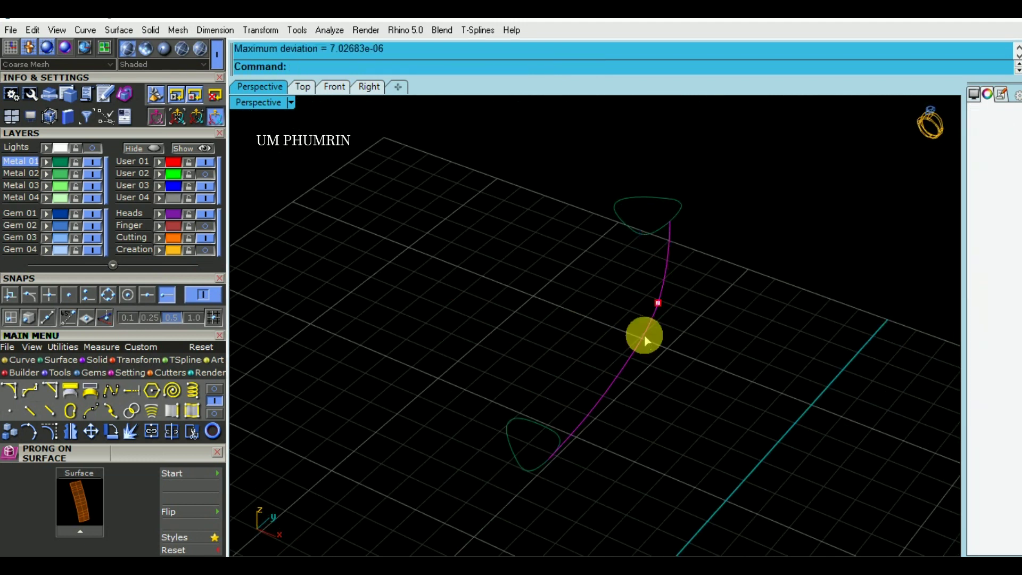
# - Confirm the rail rebuild and sweep both profiles along it with Sweep1 history
pyautogui.press('Return')
pyautogui.write('sw1')
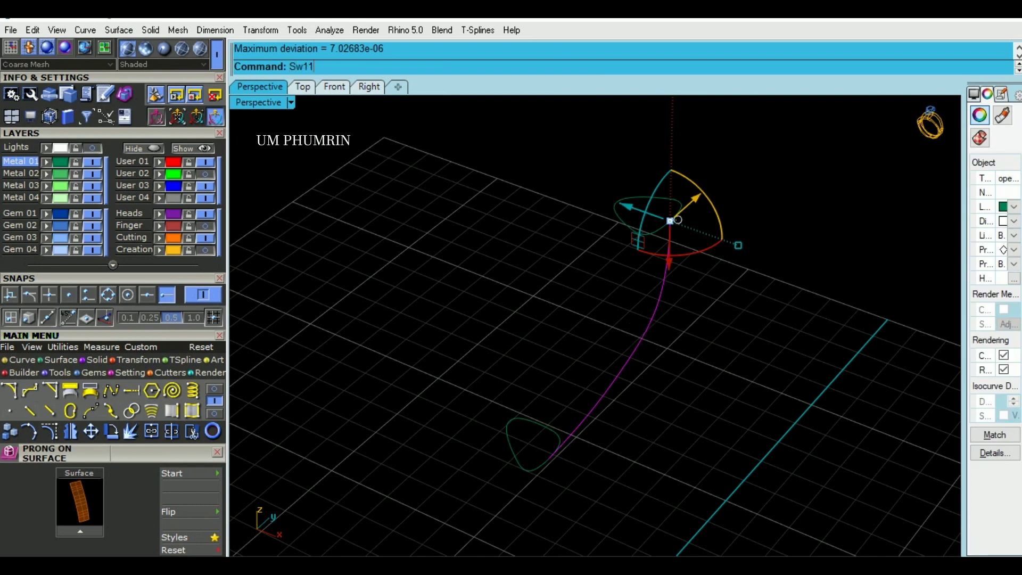
pyautogui.press('Return')
pyautogui.click(635, 232)
pyautogui.click(533, 423)
# - Delete the construction curves, keeping only the swept surface
pyautogui.moveTo(708, 482); pyautogui.dragTo(386, 192)
pyautogui.scroll(2, 621, 316)
pyautogui.keyDown('ctrl'); pyautogui.click(621, 306); pyautogui.keyUp('ctrl')
pyautogui.press('Delete')
# - Cap the open ends of the swept prong tube to make it solid
pyautogui.click(620, 334)
pyautogui.write('Ca')
pyautogui.press('Return')
pyautogui.scroll(3, 639, 296)
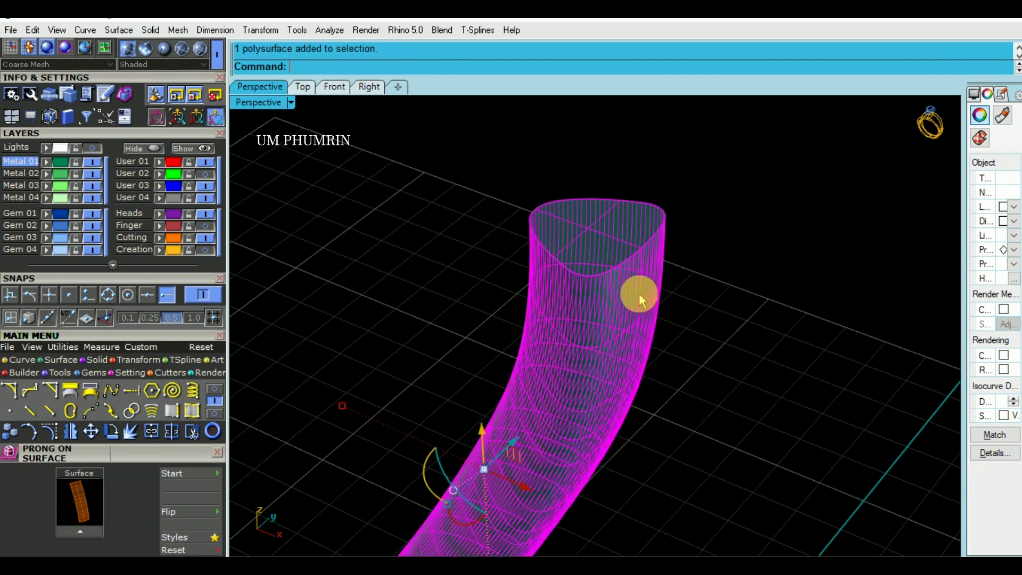
pyautogui.scroll(-2, 639, 295)
pyautogui.click(789, 363)
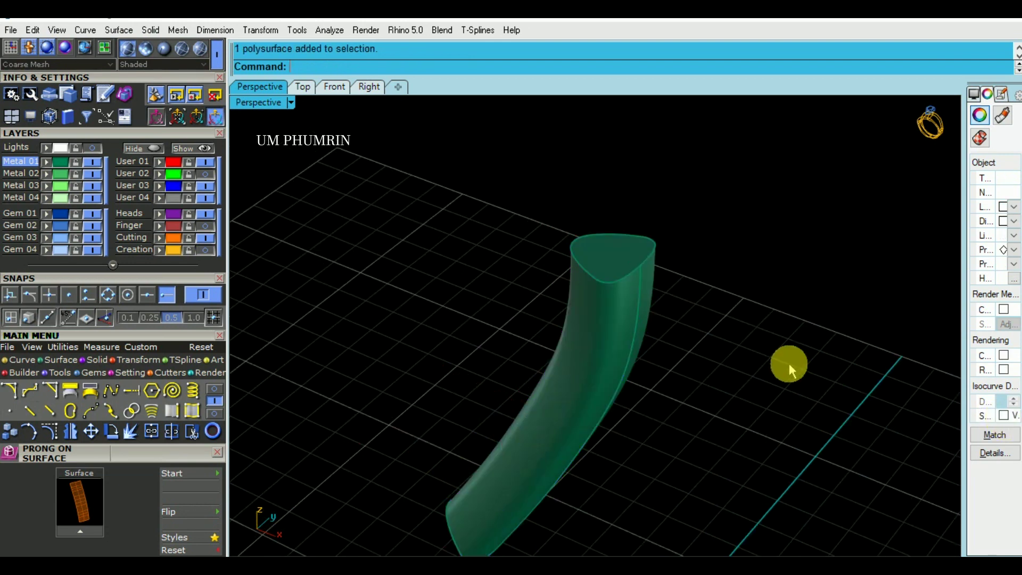
pyautogui.moveTo(786, 362)
pyautogui.keyDown('shift'); pyautogui.mouseDown(button='right')
pyautogui.moveTo(740, 372)
pyautogui.moveTo(746, 386)
pyautogui.mouseUp(button='right'); pyautogui.keyUp('shift')
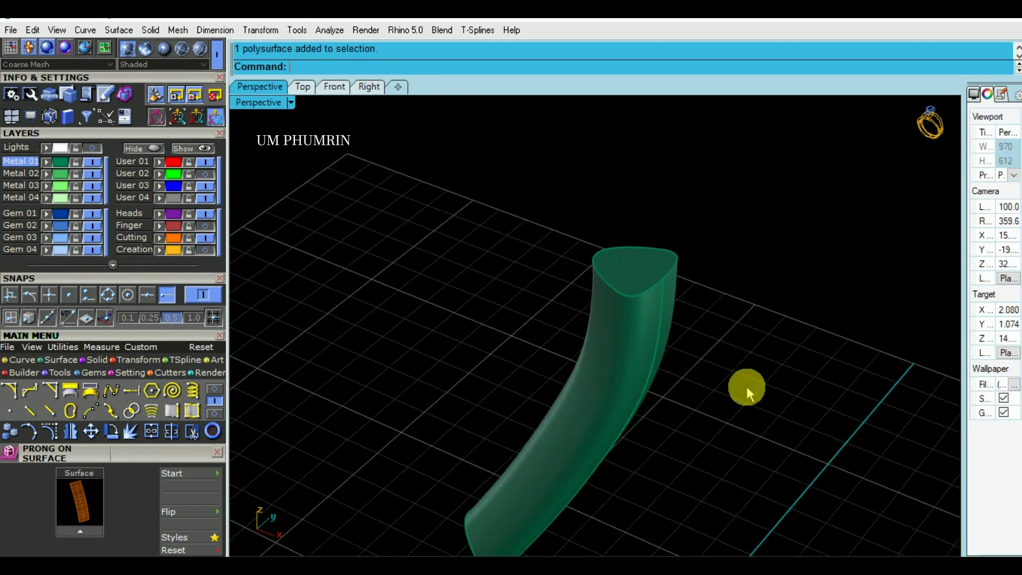
# - Preview a 0.2 fillet on the tube's top edge, inspect it, then undo
pyautogui.write('filletedge')
pyautogui.press('Return')
pyautogui.click(660, 281)
pyautogui.press('Return')
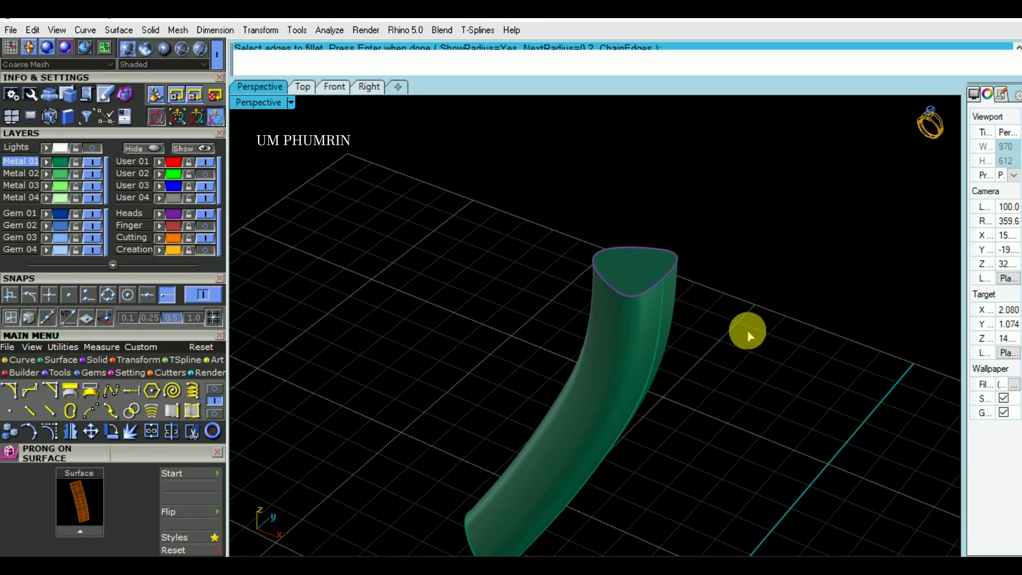
pyautogui.press('Return')
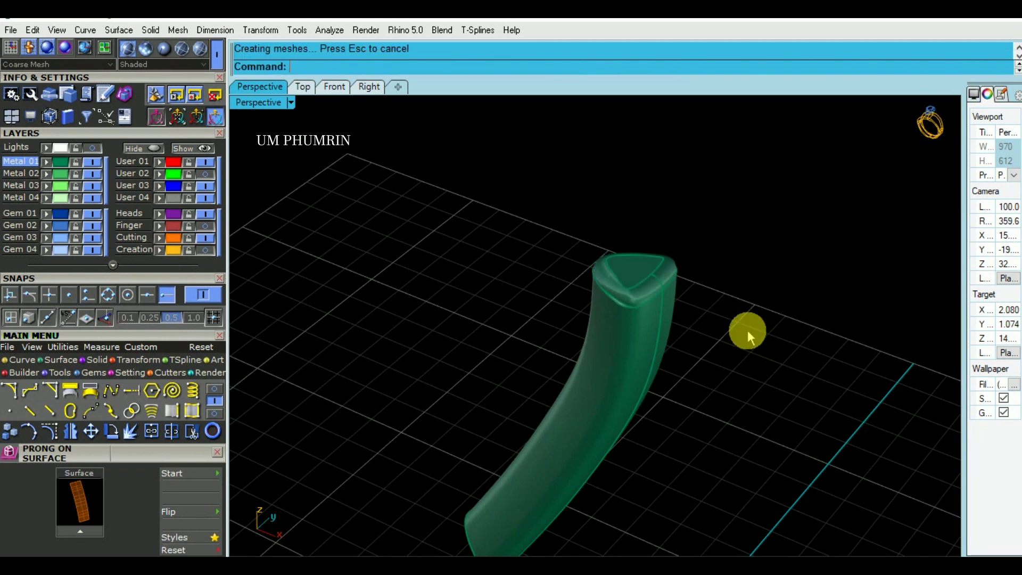
pyautogui.scroll(2, 633, 272)
pyautogui.scroll(3, 620, 230)
pyautogui.scroll(2, 653, 257)
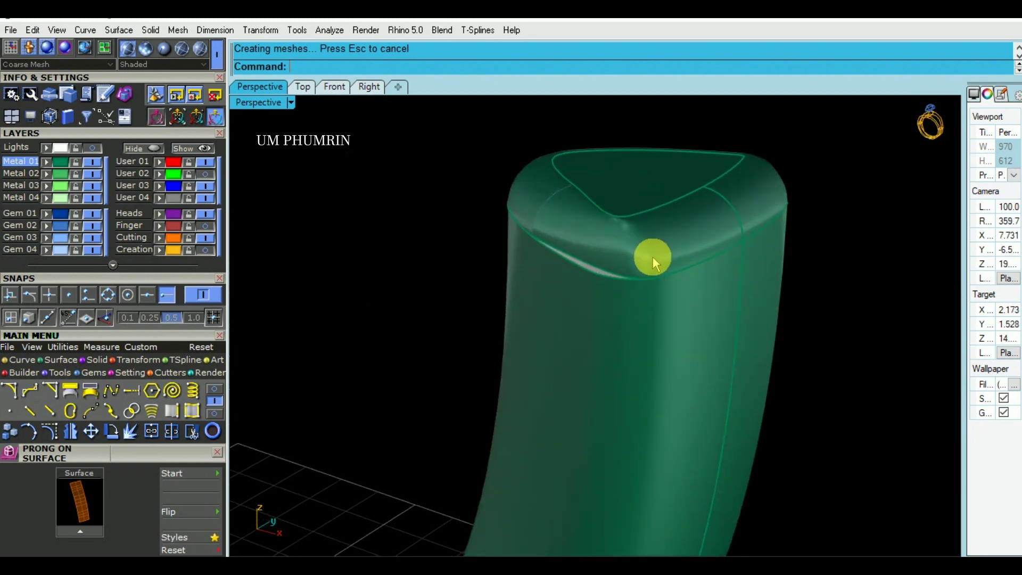
pyautogui.scroll(1, 699, 312)
pyautogui.moveTo(698, 312)
pyautogui.mouseDown(button='right')
pyautogui.moveTo(577, 337)
pyautogui.moveTo(734, 298)
pyautogui.moveTo(688, 317)
pyautogui.mouseUp(button='right')
pyautogui.scroll(-3, 666, 283)
pyautogui.hotkey('ctrl', 'z')
# - Duplicate the tube's top edge as a separate curve
pyautogui.moveTo(669, 283)
pyautogui.keyDown('shift'); pyautogui.mouseDown(button='right')
pyautogui.moveTo(674, 300)
pyautogui.moveTo(717, 318)
pyautogui.moveTo(717, 331)
pyautogui.mouseUp(button='right'); pyautogui.keyUp('shift')
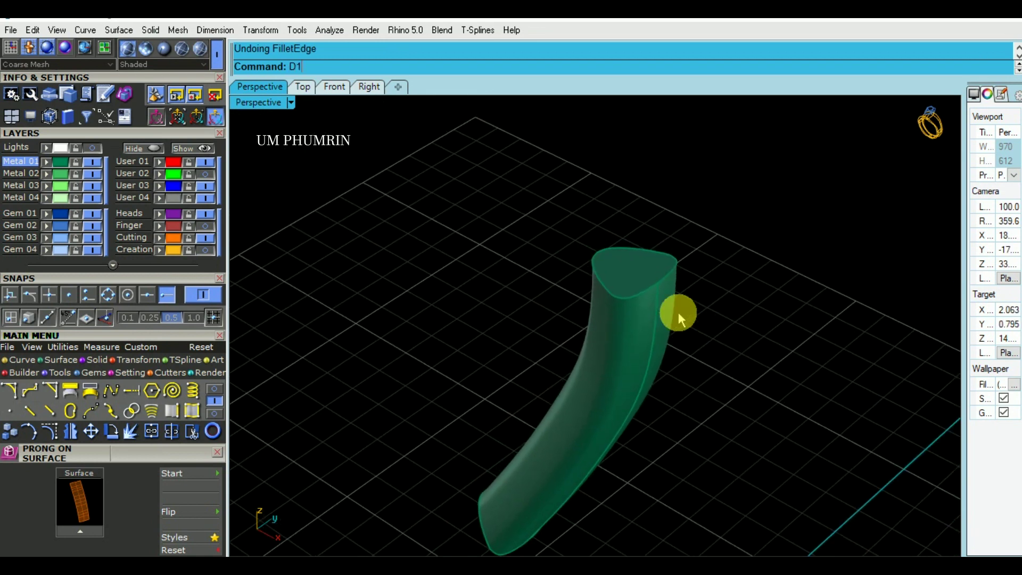
pyautogui.press('Return')
pyautogui.press('Return')
pyautogui.write('Aa')
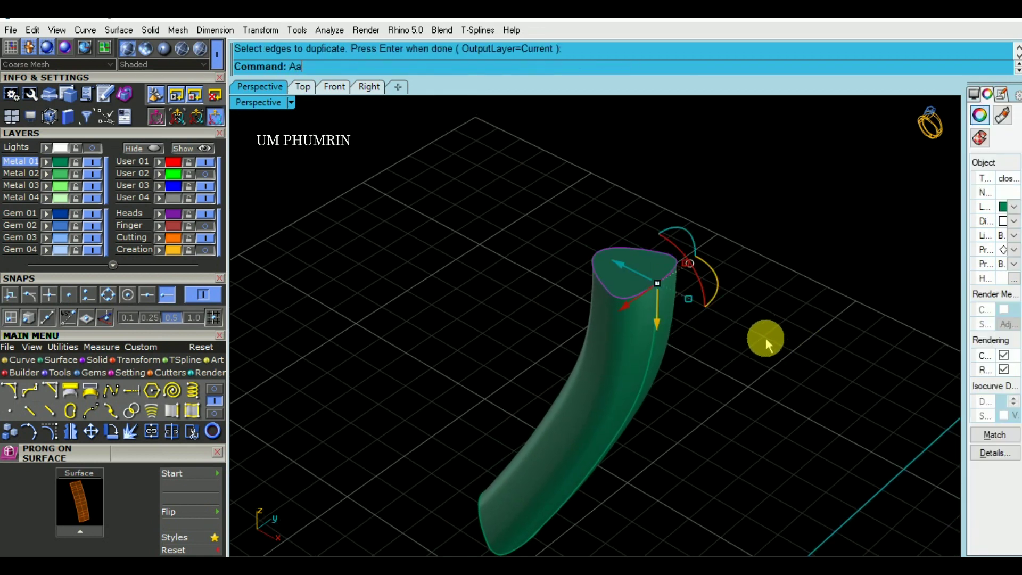
pyautogui.press('Return')
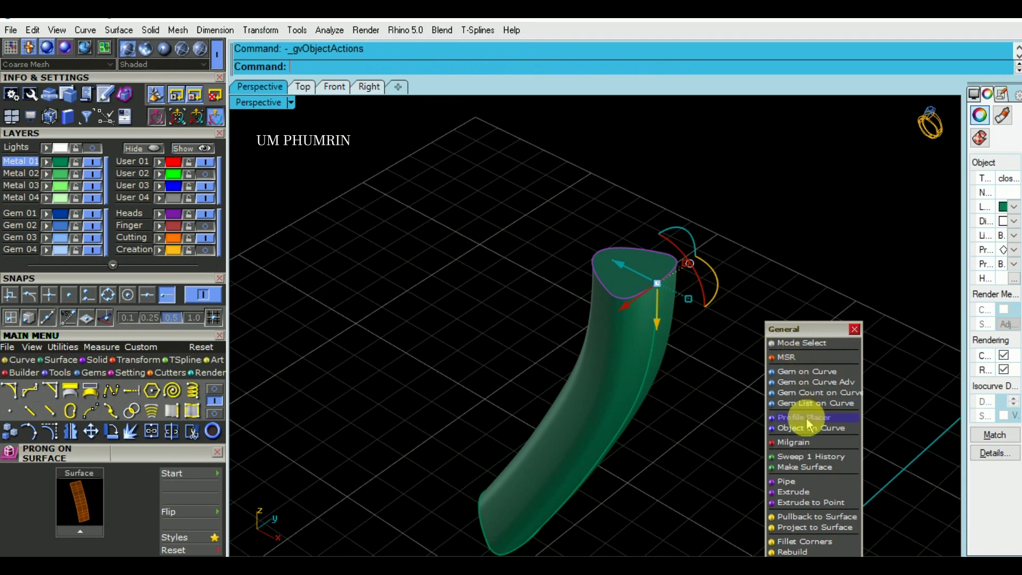
# - Close the object actions list and type ProF to list profile commands
pyautogui.moveTo(822, 330); pyautogui.dragTo(843, 275)
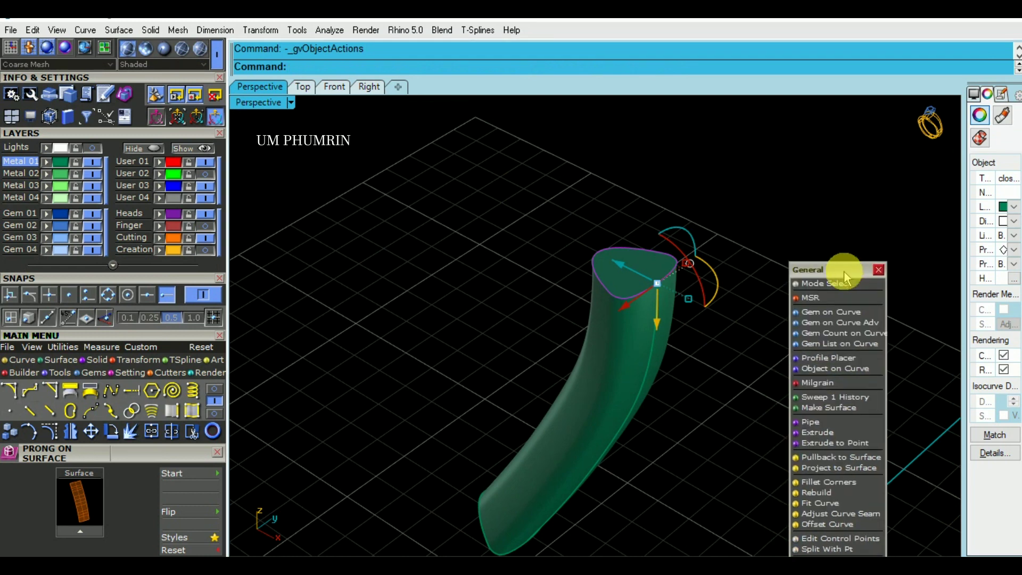
pyautogui.click(878, 270)
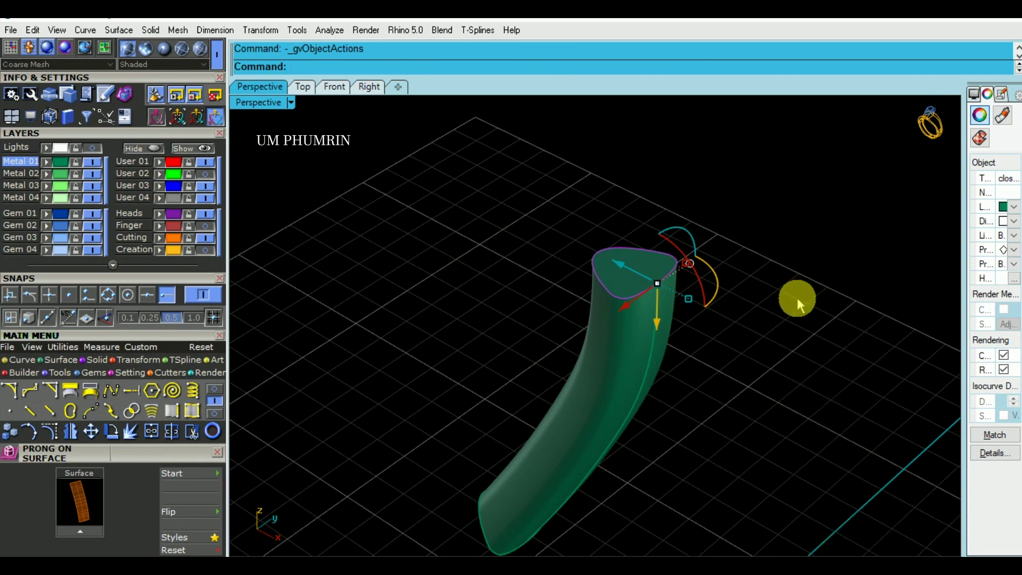
pyautogui.write('Pro')
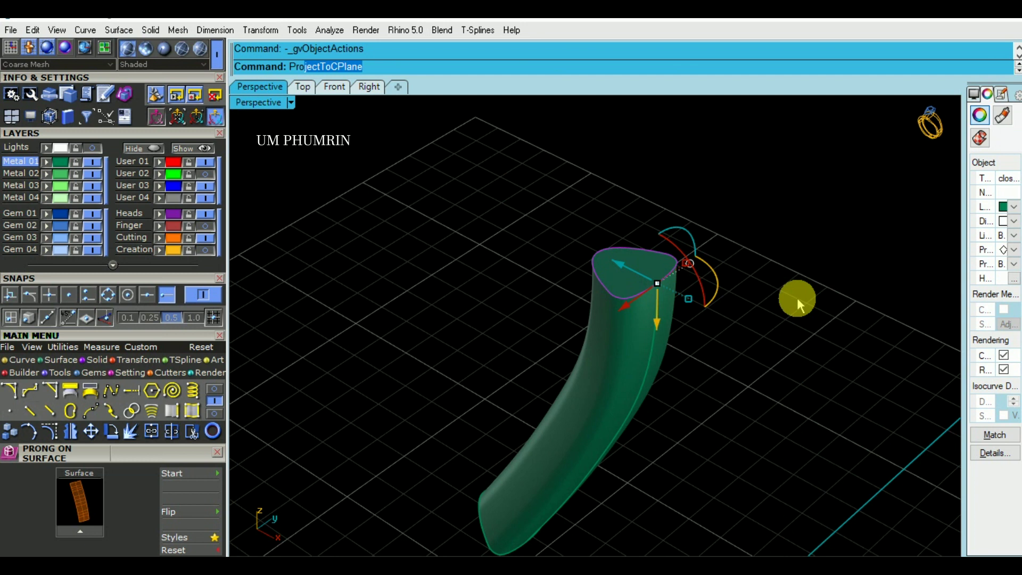
pyautogui.write('F')
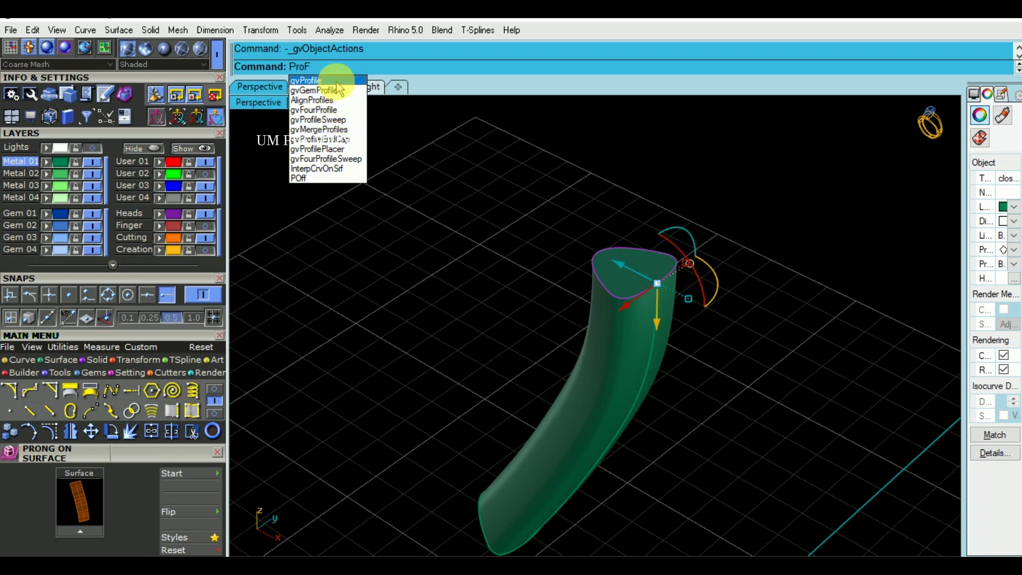
# - Cancel the command search and delete the top profile curve from the tube
pyautogui.moveTo(633, 217); pyautogui.dragTo(625, 226, button='right')
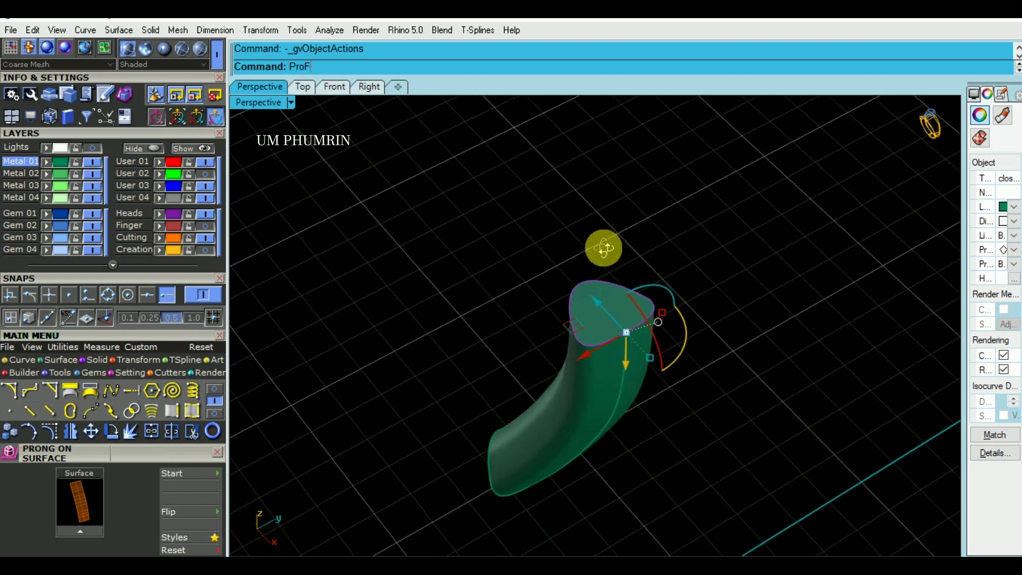
pyautogui.press('BackSpace')
pyautogui.press('BackSpace')
pyautogui.press('BackSpace')
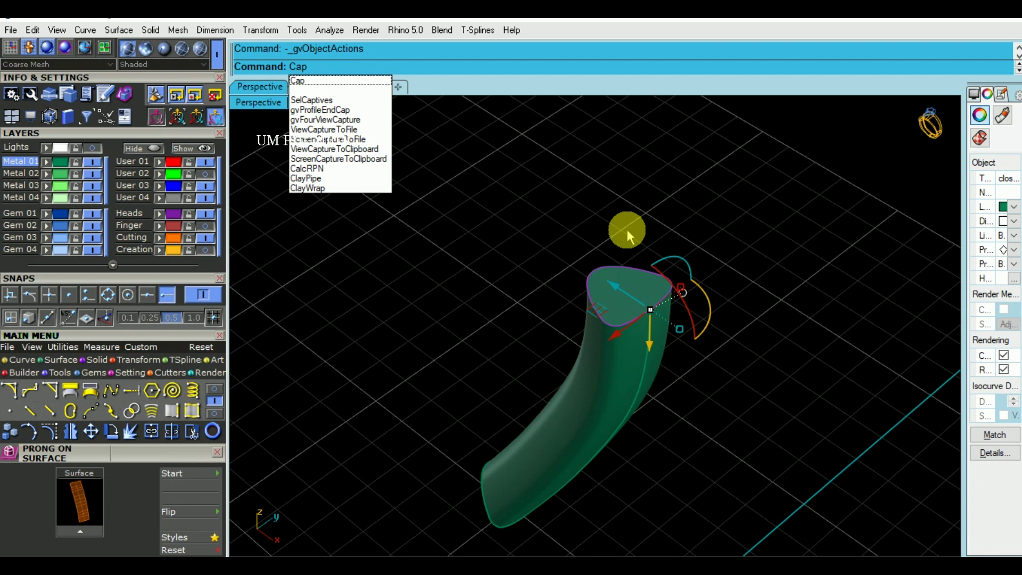
pyautogui.write('P')
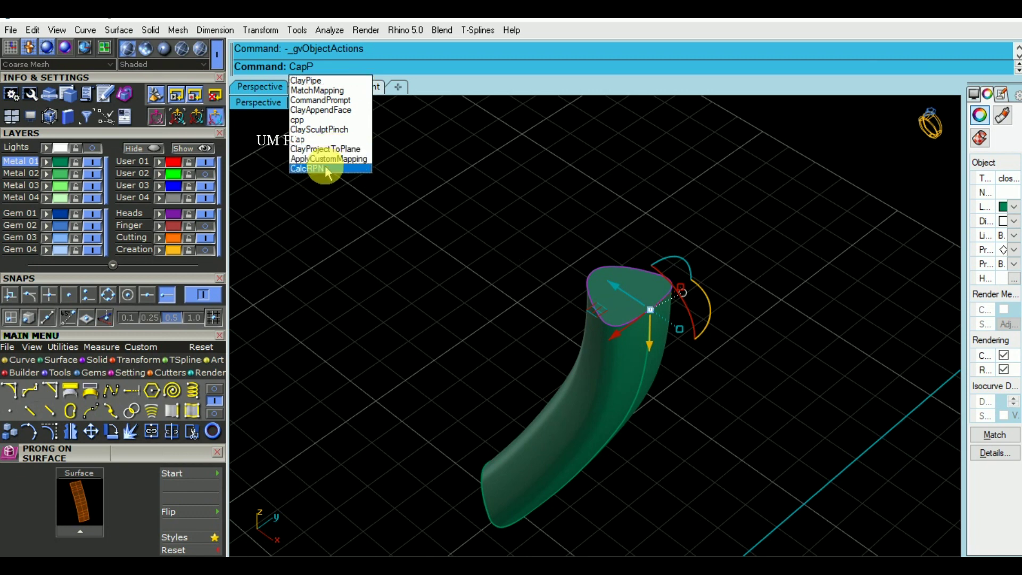
pyautogui.press('Escape')
pyautogui.moveTo(483, 199); pyautogui.dragTo(781, 375)
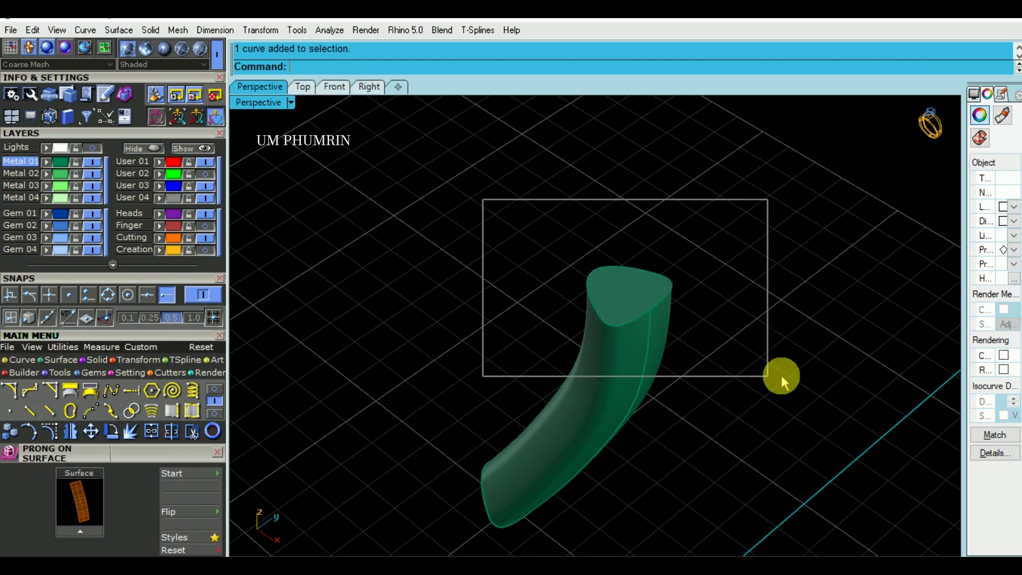
pyautogui.press('Delete')
pyautogui.click(559, 311)
pyautogui.press('Escape')
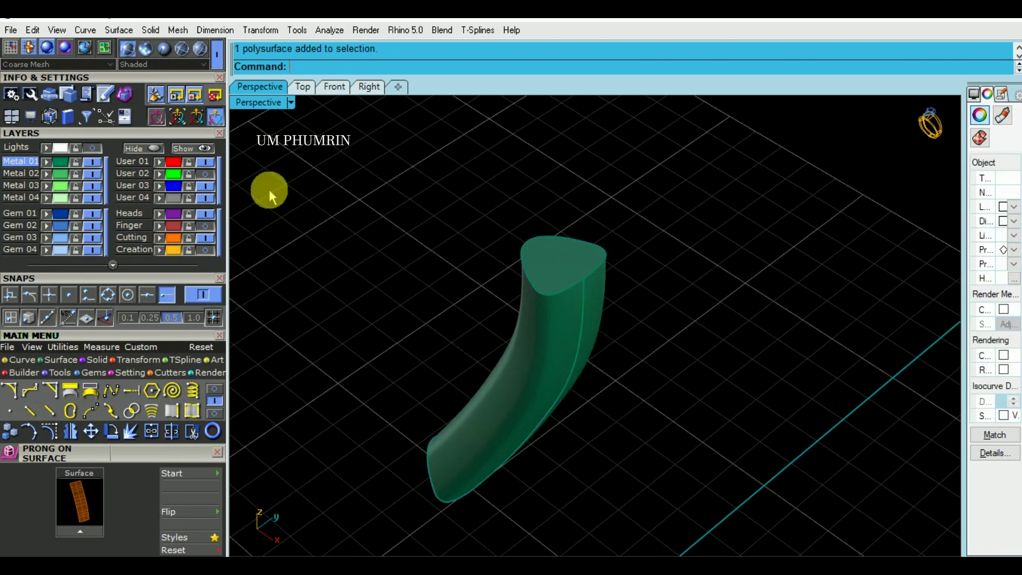
# - Show all hidden ring parts again and orbit to view the whole ring
pyautogui.click(199, 149)
pyautogui.moveTo(574, 292); pyautogui.dragTo(541, 253, button='right')
pyautogui.click(540, 254)
pyautogui.click(201, 149)
pyautogui.moveTo(346, 200)
pyautogui.mouseDown(button='right')
pyautogui.moveTo(549, 298)
pyautogui.moveTo(595, 259)
pyautogui.mouseUp(button='right')
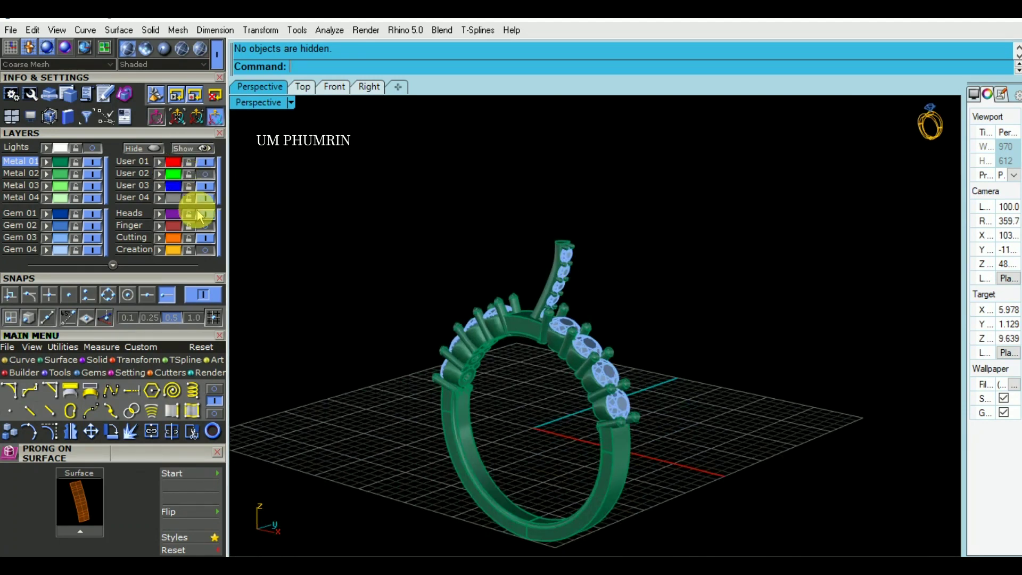
# - Show the Creation layer and undo back through Show, Delete, Sweep, DupEdge, Hide and Mirror
pyautogui.click(205, 250)
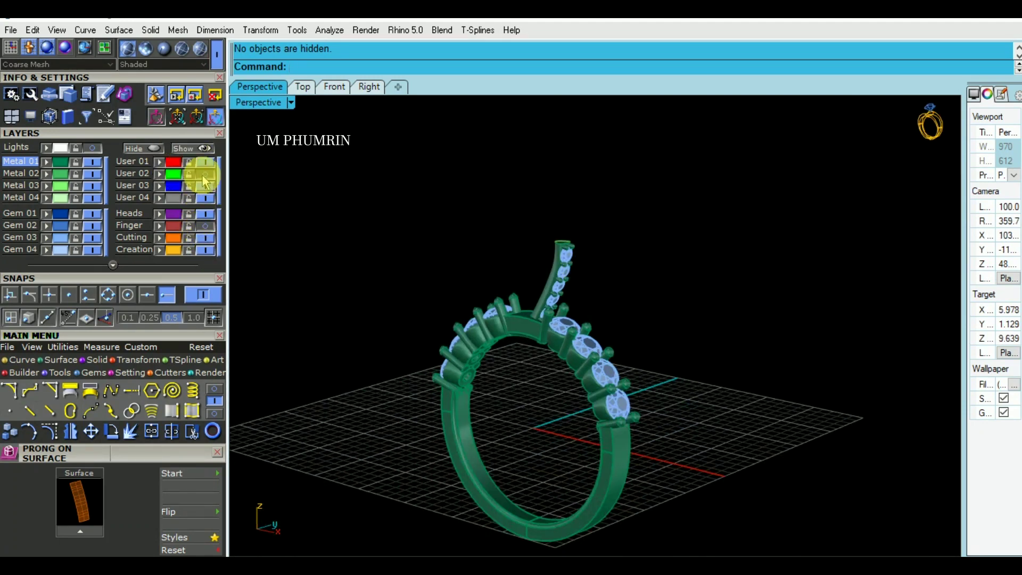
pyautogui.click(201, 149)
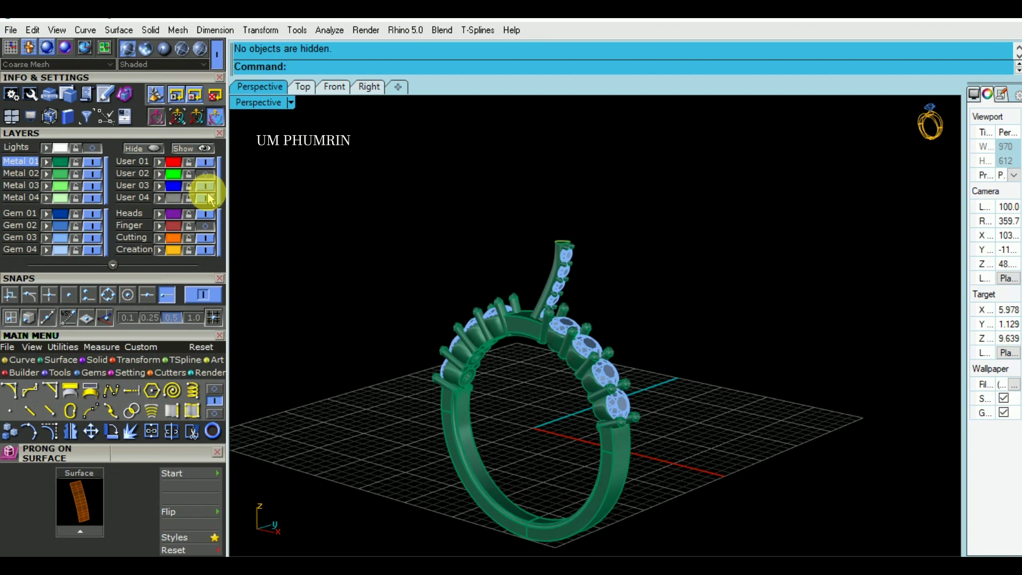
pyautogui.hotkey('ctrl', 'z')
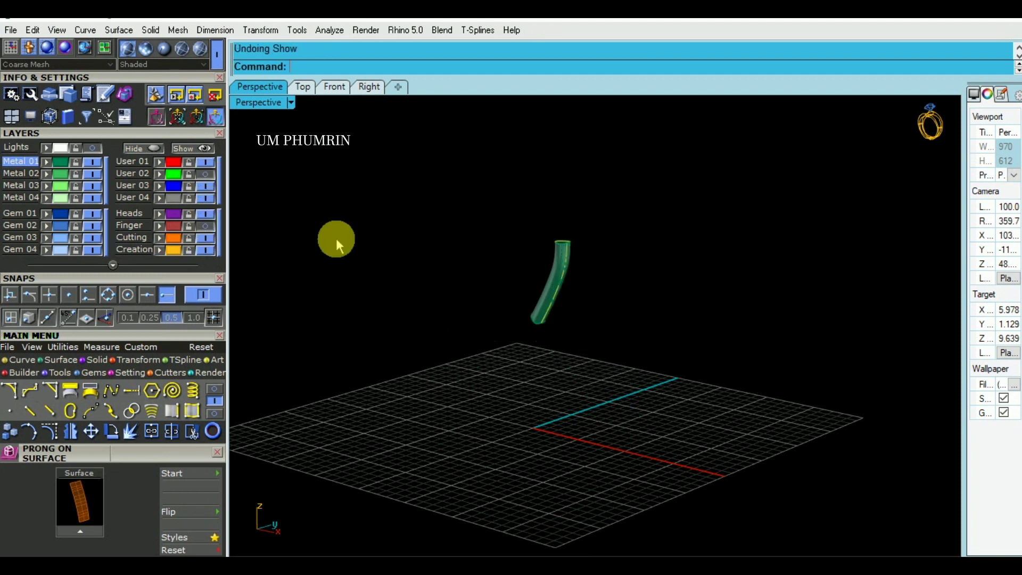
pyautogui.hotkey('ctrl', 'z')
pyautogui.hotkey('ctrl', 'z')
pyautogui.hotkey('ctrl', 'z')
pyautogui.hotkey('ctrl', 'z')
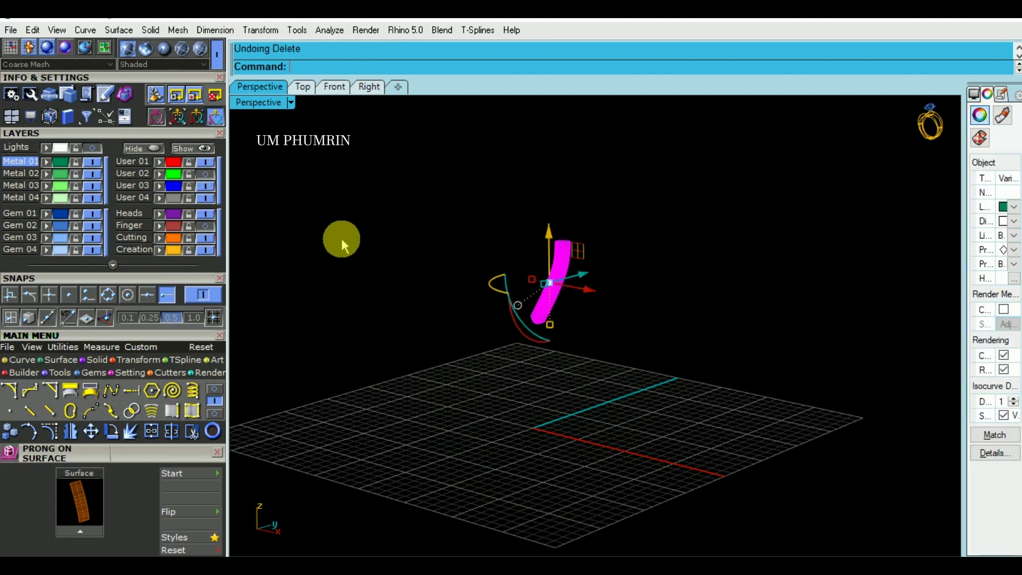
pyautogui.hotkey('ctrl', 'z')
pyautogui.hotkey('ctrl', 'z')
pyautogui.hotkey('ctrl', 'z')
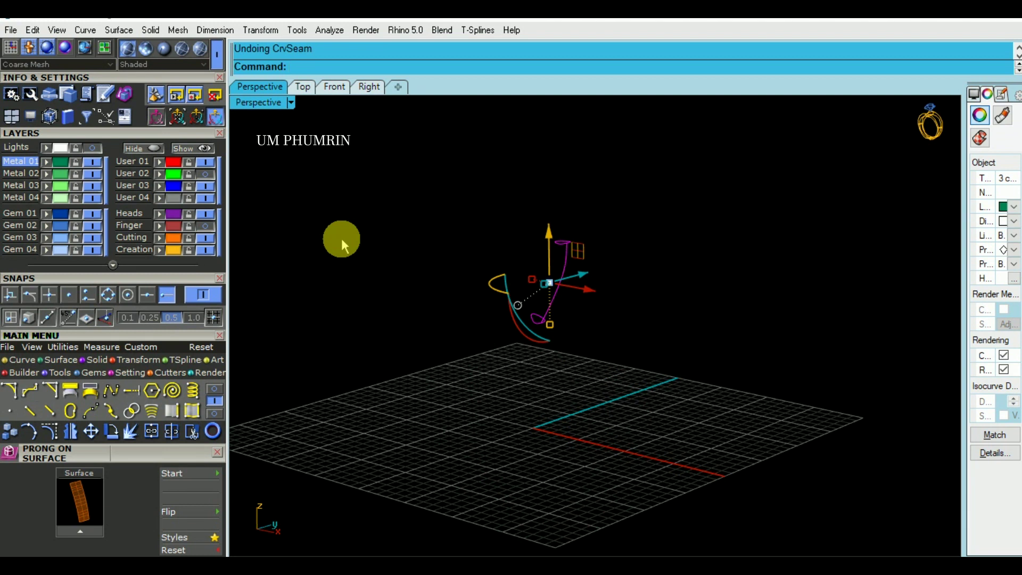
pyautogui.hotkey('ctrl', 'z')
pyautogui.hotkey('ctrl', 'z')
pyautogui.hotkey('ctrl', 'z')
pyautogui.hotkey('ctrl', 'z')
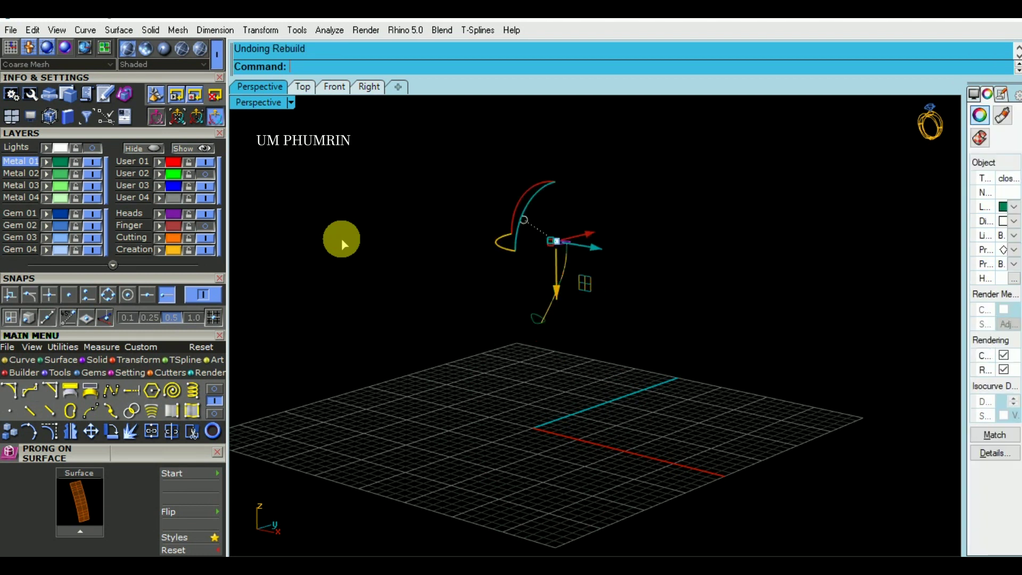
pyautogui.hotkey('ctrl', 'z')
pyautogui.hotkey('ctrl', 'z')
pyautogui.hotkey('ctrl', 'z')
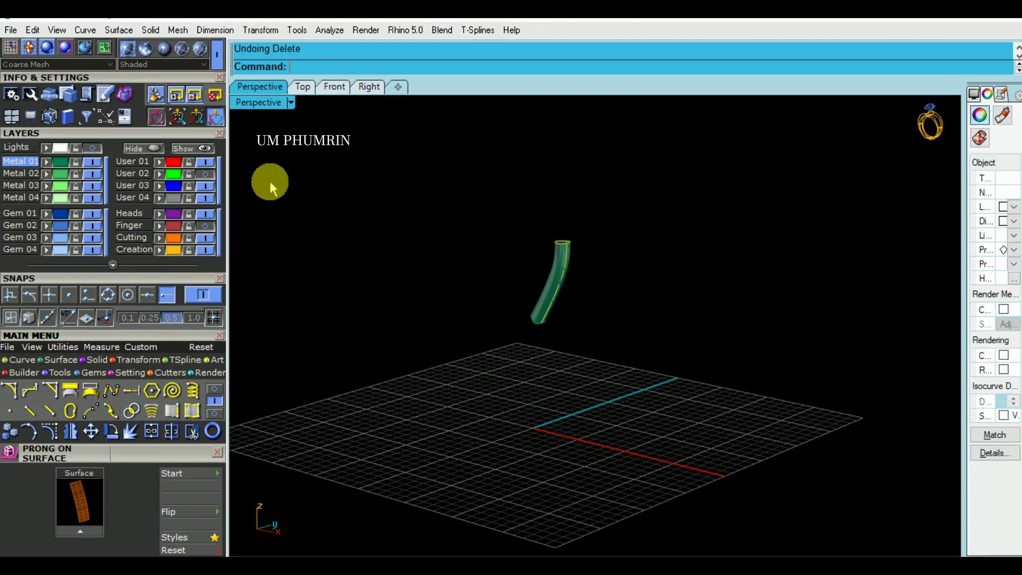
pyautogui.click(202, 150)
pyautogui.hotkey('ctrl', 'z')
pyautogui.hotkey('ctrl', 'z')
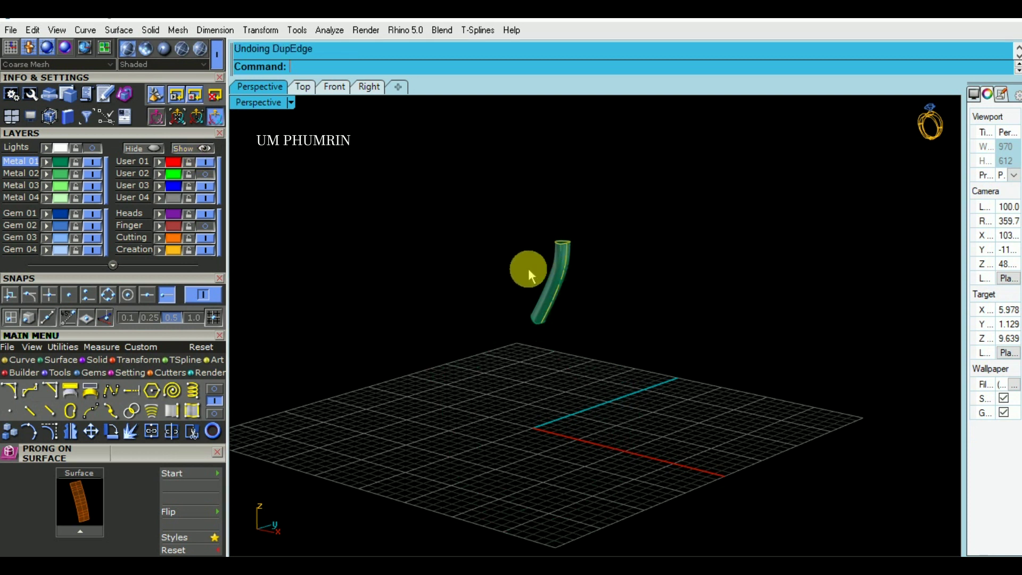
pyautogui.hotkey('ctrl', 'z')
pyautogui.hotkey('ctrl', 'z')
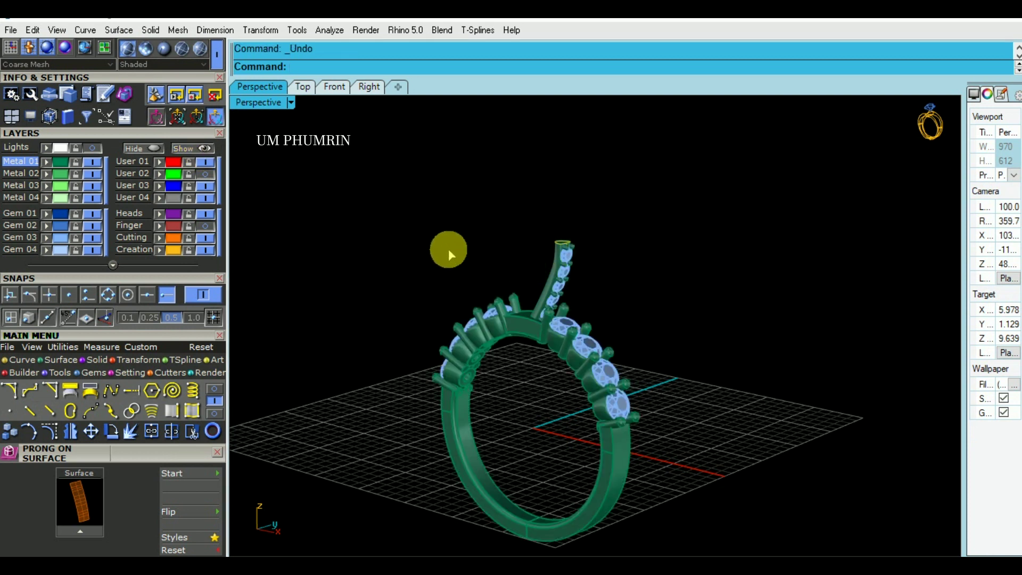
pyautogui.hotkey('ctrl', 'z')
pyautogui.hotkey('ctrl', 'z')
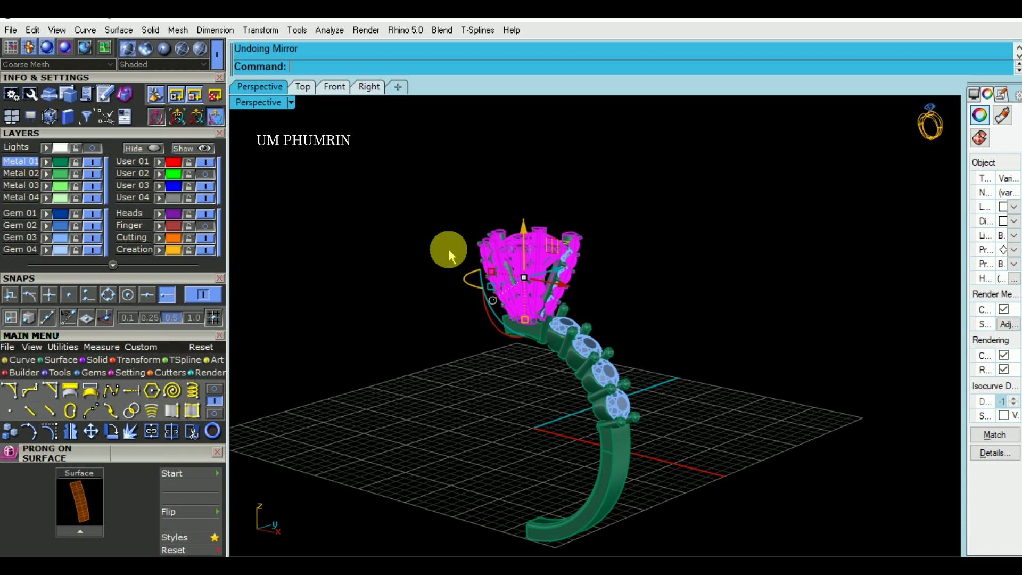
pyautogui.click(376, 293)
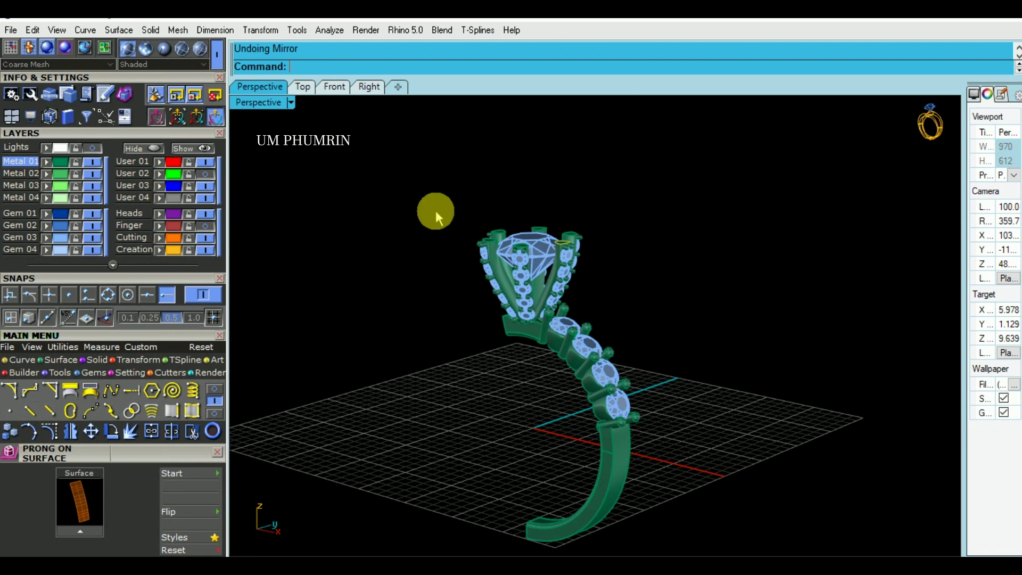
pyautogui.scroll(3, 532, 330)
pyautogui.scroll(3, 548, 283)
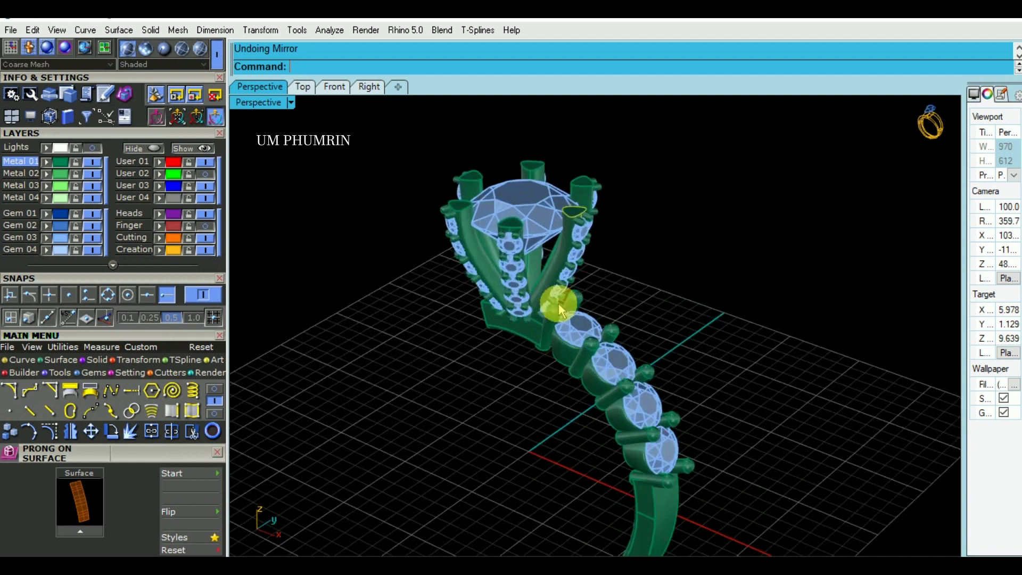
pyautogui.moveTo(525, 397)
pyautogui.mouseDown(button='right')
pyautogui.moveTo(570, 308)
pyautogui.moveTo(664, 276)
pyautogui.moveTo(623, 338)
pyautogui.moveTo(531, 240)
pyautogui.mouseUp(button='right')
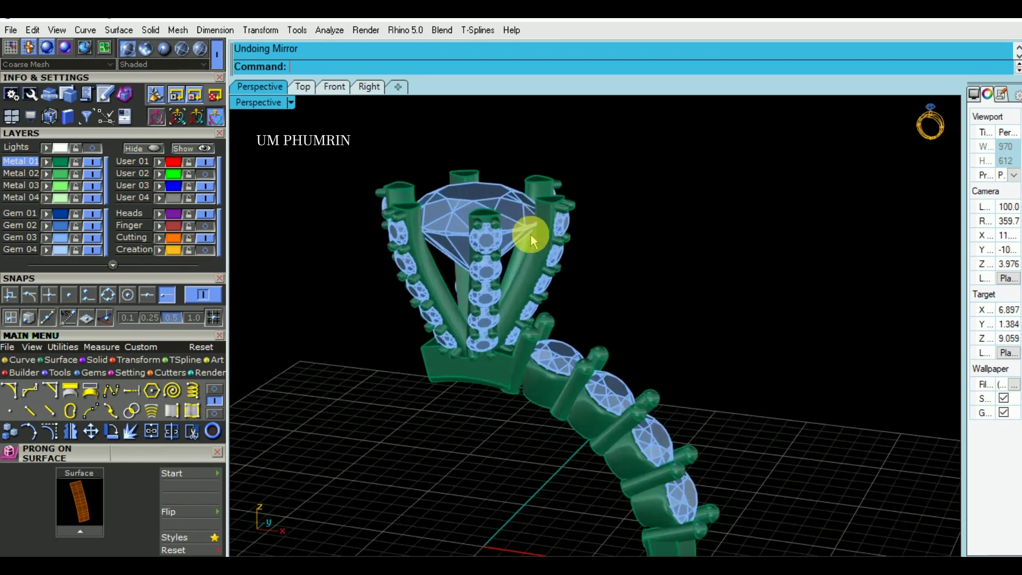
pyautogui.scroll(3, 596, 232)
pyautogui.scroll(3, 532, 178)
# - Close the prong's Profile curve with a domed Profile Cap, end-cap amount 0.327891
pyautogui.click(497, 151)
pyautogui.press('Return')
pyautogui.middleClick(497, 151)
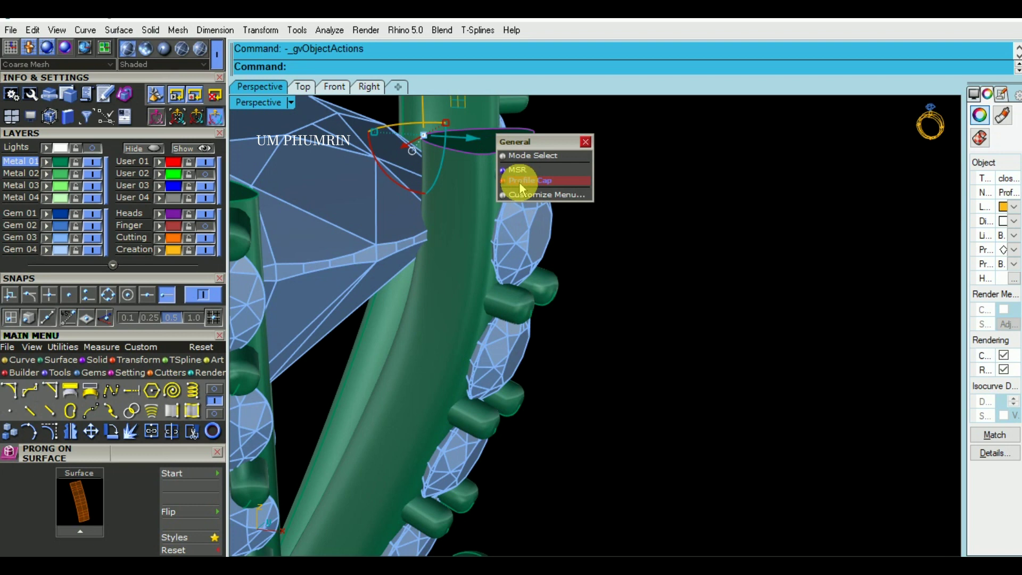
pyautogui.click(519, 181)
pyautogui.moveTo(678, 228)
pyautogui.mouseDown(button='right')
pyautogui.moveTo(714, 304)
pyautogui.moveTo(741, 302)
pyautogui.moveTo(591, 176)
pyautogui.mouseUp(button='right')
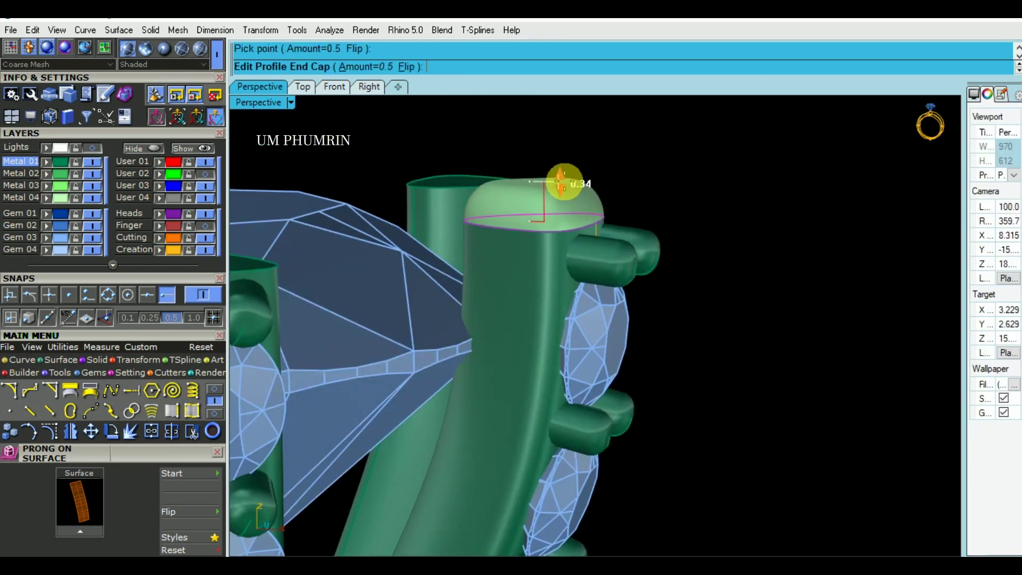
pyautogui.click(564, 182)
pyautogui.moveTo(675, 228)
pyautogui.mouseDown(button='right')
pyautogui.moveTo(534, 244)
pyautogui.moveTo(547, 238)
pyautogui.mouseUp(button='right')
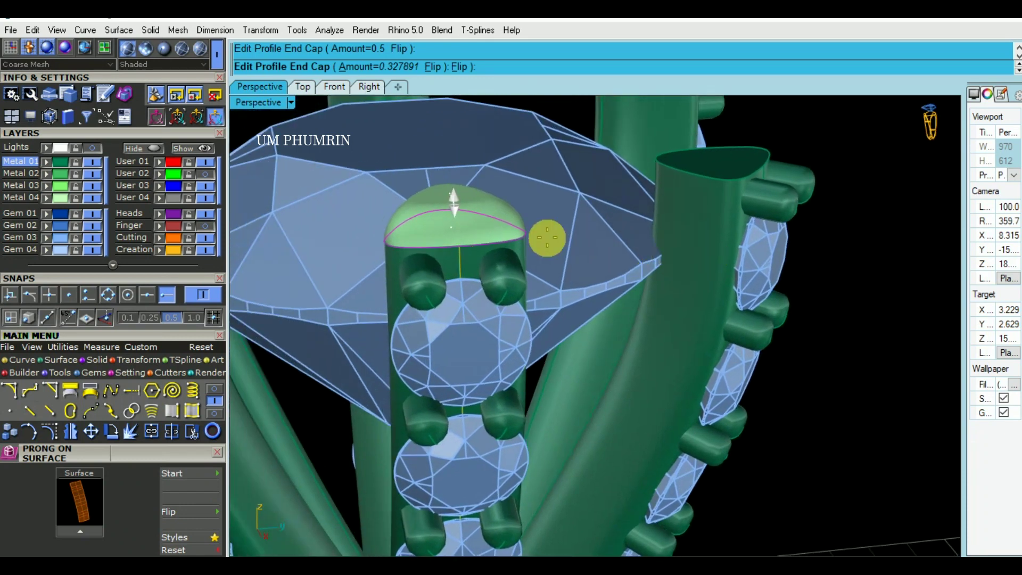
pyautogui.moveTo(463, 159)
pyautogui.mouseDown(button='right')
pyautogui.moveTo(660, 196)
pyautogui.moveTo(682, 218)
pyautogui.moveTo(662, 183)
pyautogui.mouseUp(button='right')
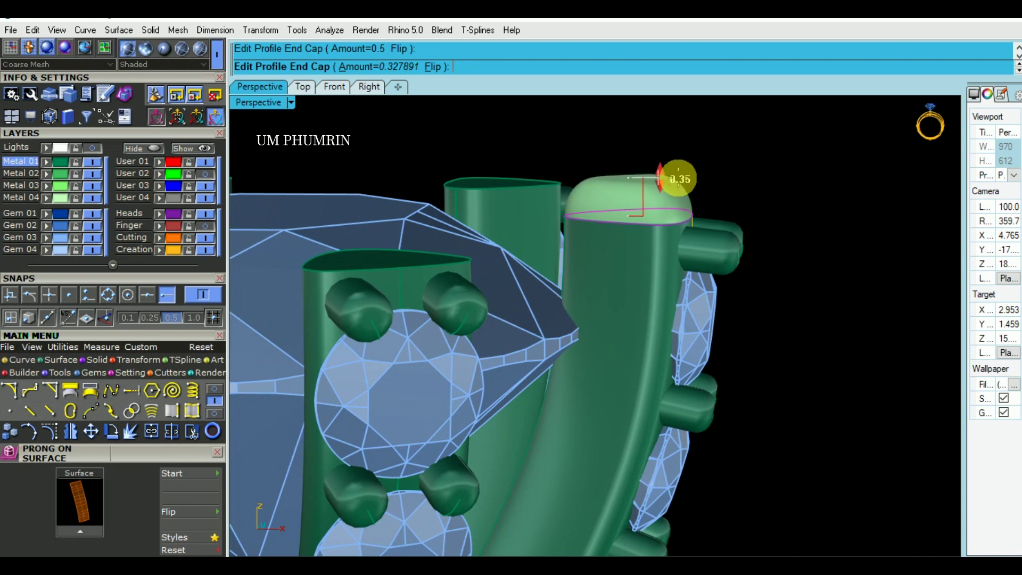
pyautogui.click(678, 177)
pyautogui.moveTo(678, 177)
pyautogui.mouseDown(button='right')
pyautogui.moveTo(593, 247)
pyautogui.moveTo(519, 214)
pyautogui.mouseUp(button='right')
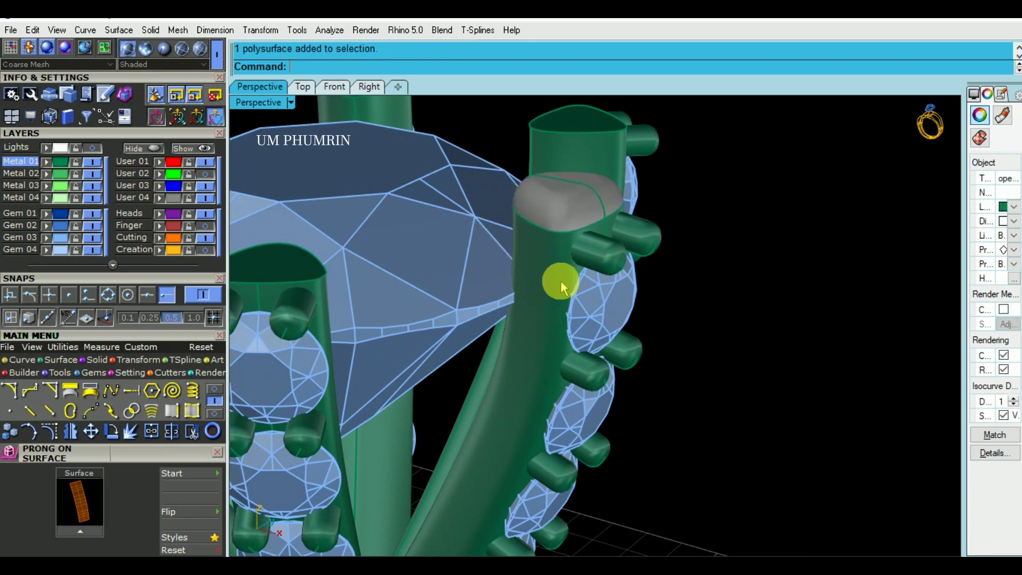
# - Isolate the newly capped prong by hiding everything else, undoing a mistaken surface extraction
pyautogui.click(577, 213)
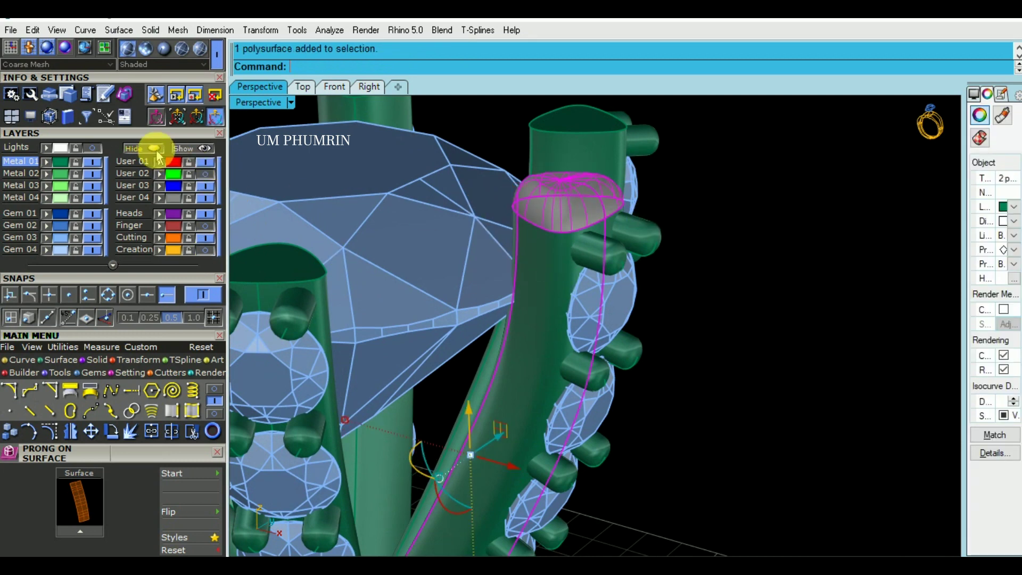
pyautogui.click(155, 149)
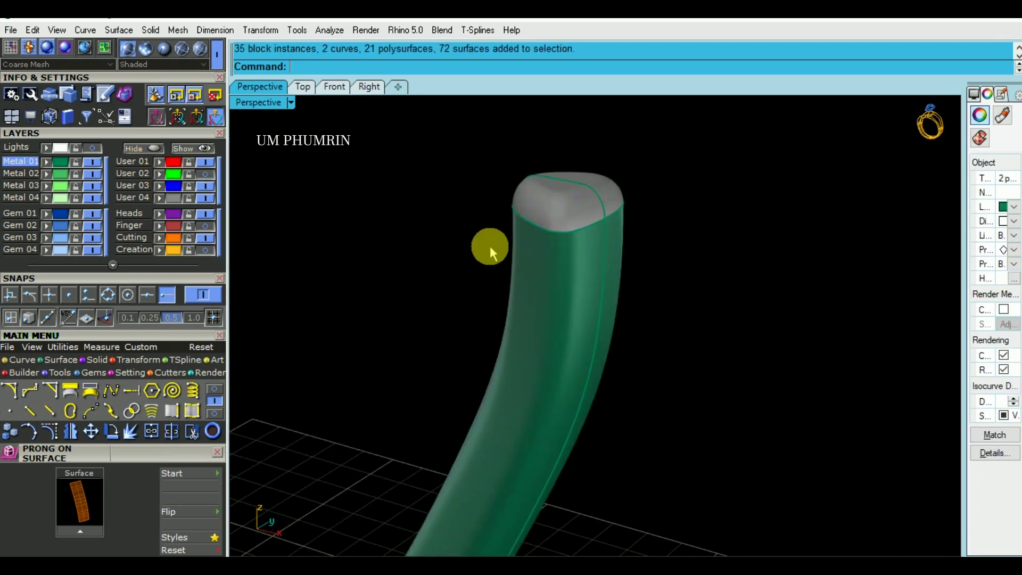
pyautogui.press('Return')
pyautogui.click(570, 279)
pyautogui.press('Return')
pyautogui.hotkey('ctrl', 'z')
# - Extract the stem's top cap with ExtractSrf (ee) and delete it
pyautogui.click(566, 222)
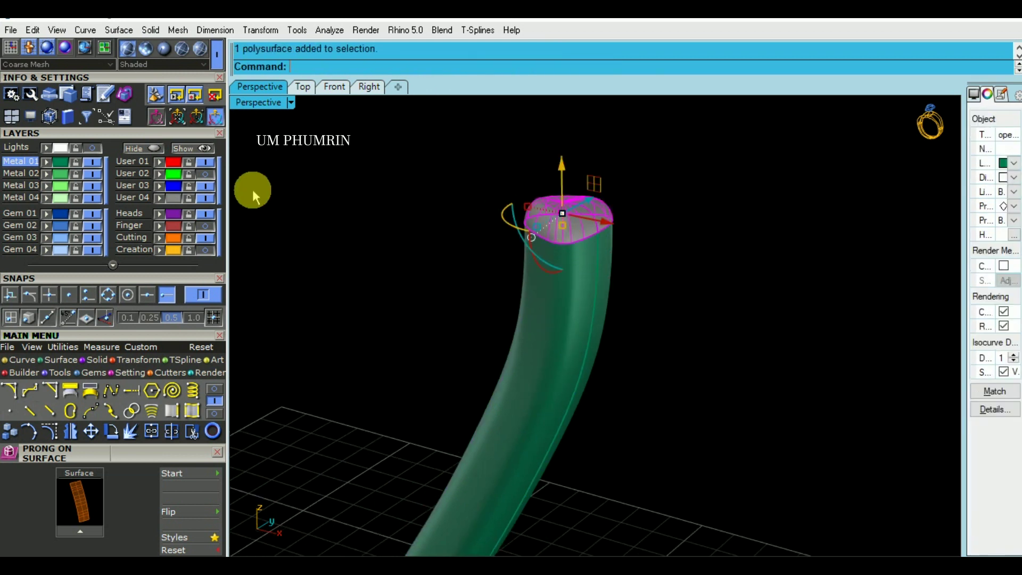
pyautogui.moveTo(387, 246)
pyautogui.mouseDown(button='right')
pyautogui.moveTo(545, 308)
pyautogui.moveTo(595, 243)
pyautogui.mouseUp(button='right')
pyautogui.write('ee')
pyautogui.press('Return')
pyautogui.click(580, 203)
pyautogui.press('Return')
pyautogui.press('Delete')
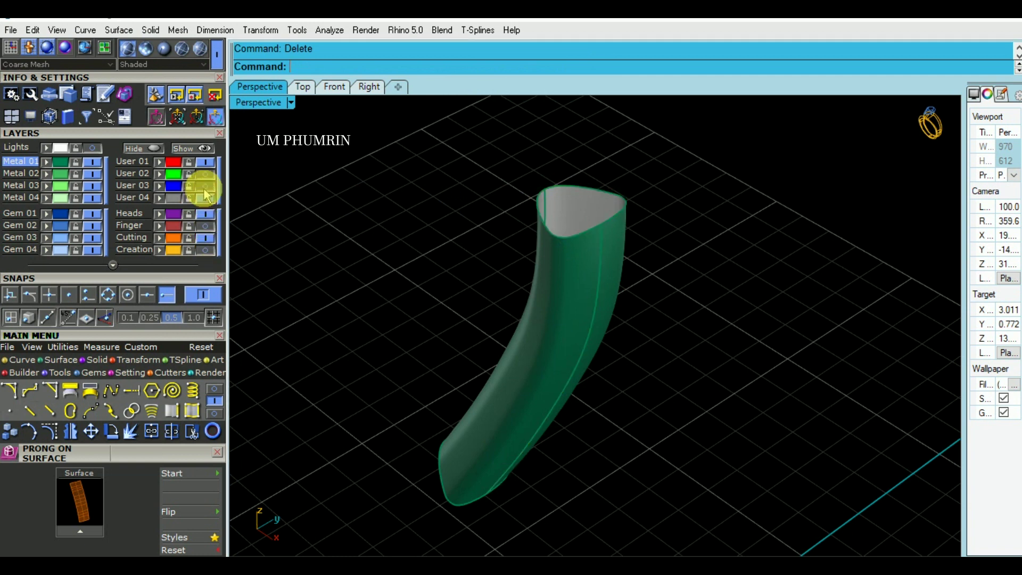
# - Unhide all 130 hidden ring parts and clear the selection
pyautogui.moveTo(711, 319); pyautogui.dragTo(502, 155)
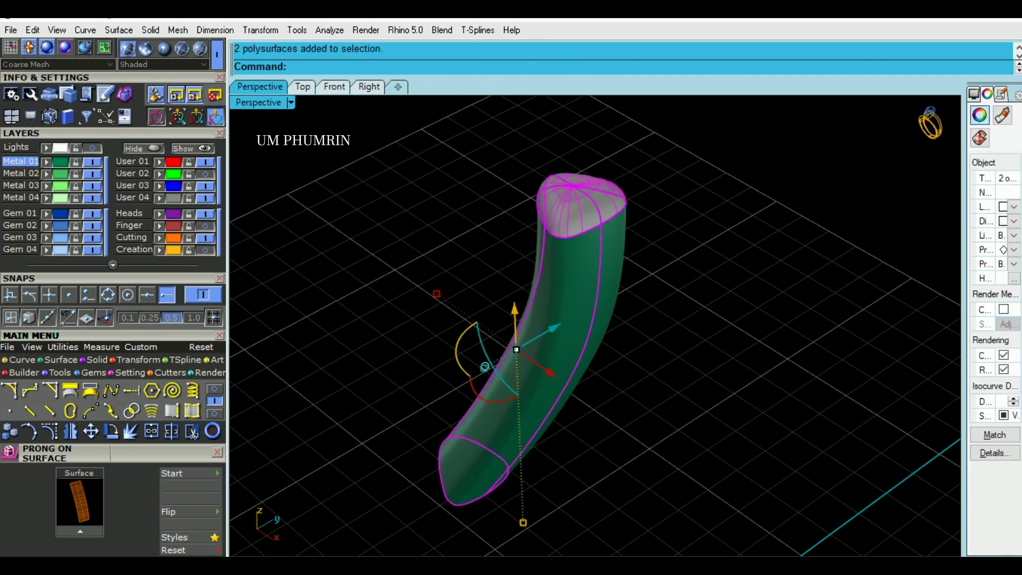
pyautogui.click(202, 149)
pyautogui.scroll(-3, 586, 263)
pyautogui.scroll(-2, 624, 293)
pyautogui.click(776, 267)
pyautogui.scroll(-2, 694, 253)
pyautogui.scroll(3, 520, 290)
pyautogui.scroll(2, 577, 222)
pyautogui.scroll(2, 556, 215)
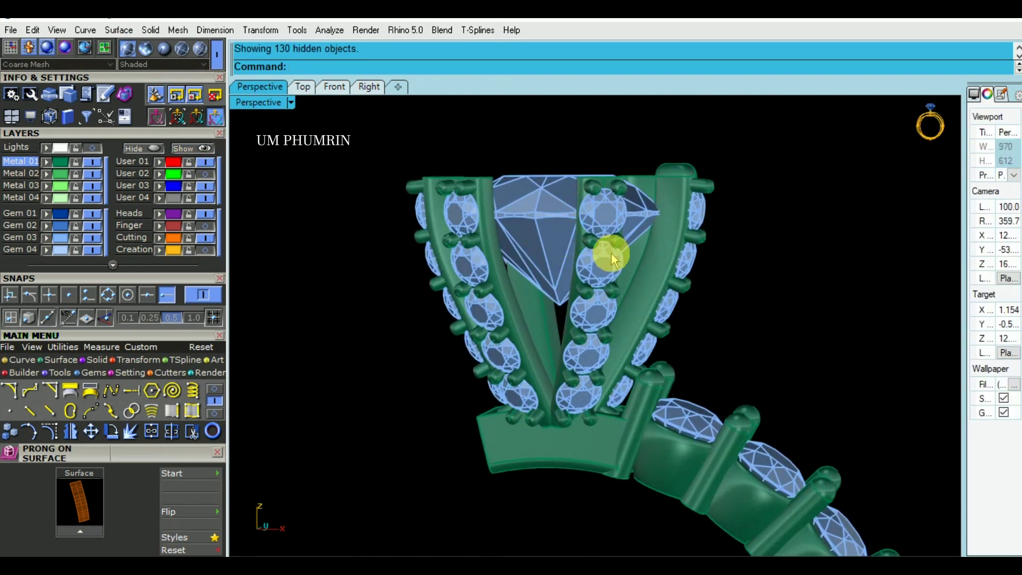
# - Delete the middle, right and left inner prongs together with their gems
pyautogui.moveTo(608, 230); pyautogui.dragTo(584, 264, button='right')
pyautogui.click(589, 249)
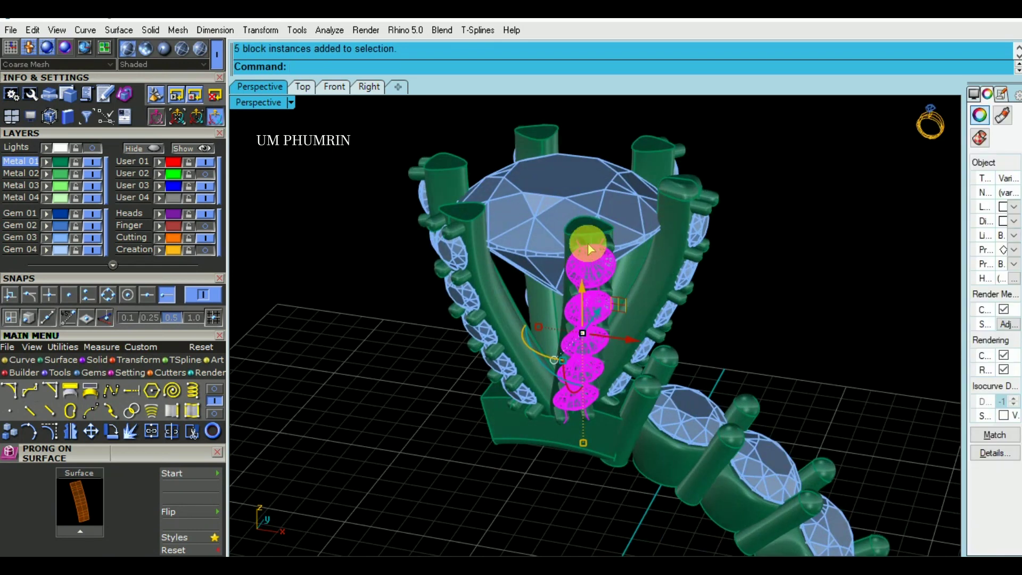
pyautogui.keyDown('shift'); pyautogui.click(665, 151); pyautogui.keyUp('shift')
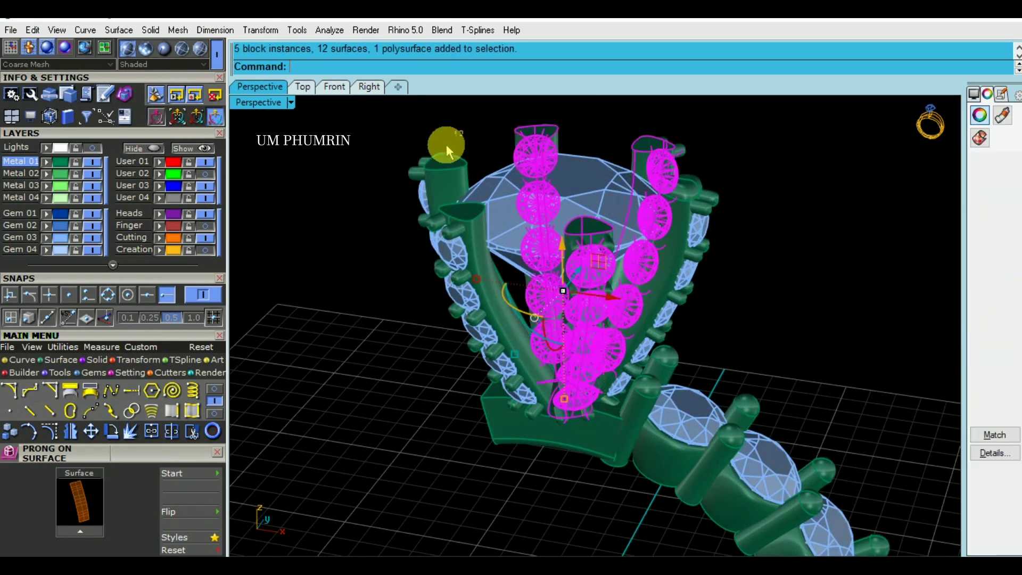
pyautogui.keyDown('shift'); pyautogui.click(424, 179); pyautogui.keyUp('shift')
pyautogui.moveTo(459, 235); pyautogui.dragTo(382, 211, button='right')
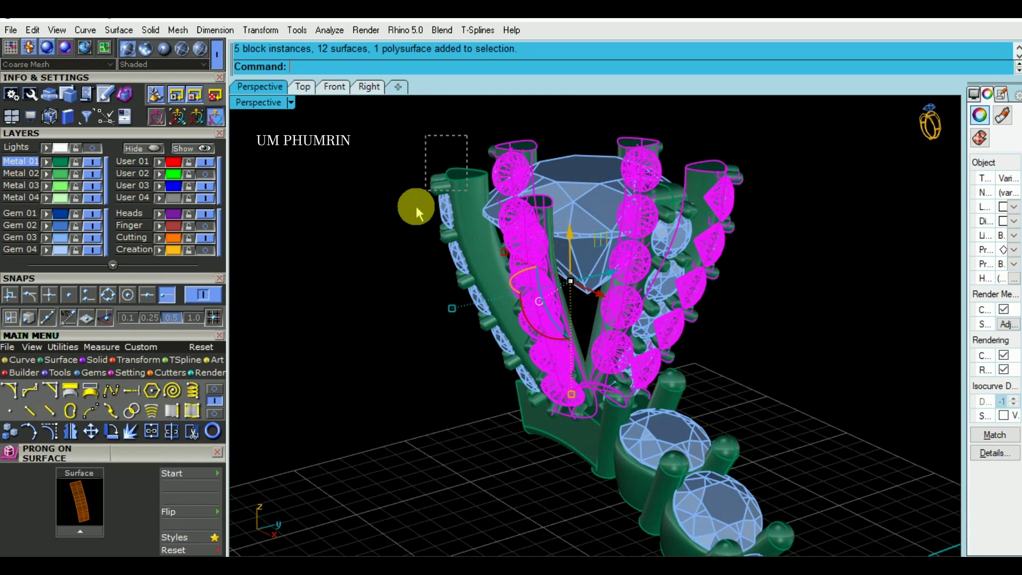
pyautogui.write('De')
pyautogui.press('Return')
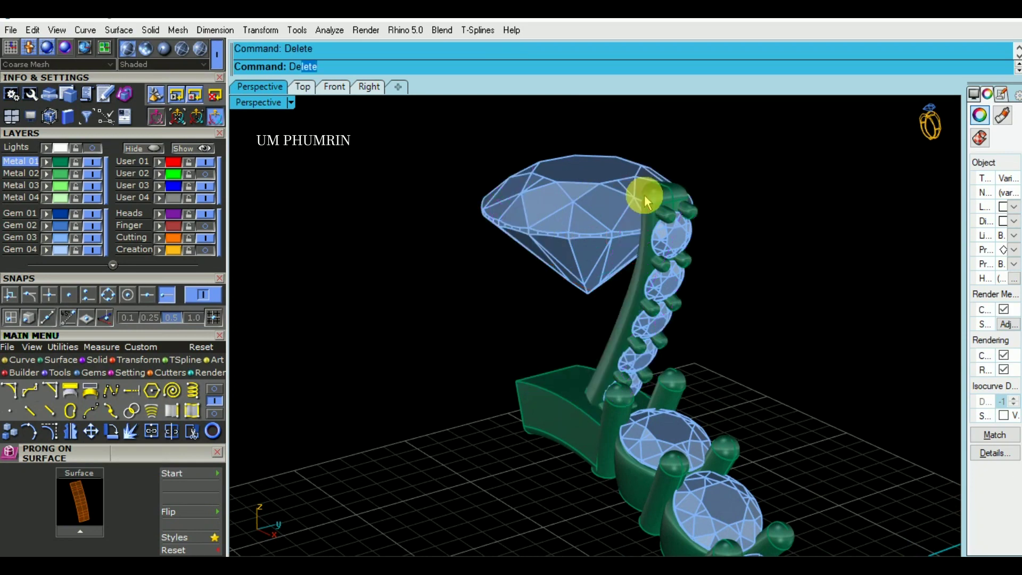
pyautogui.moveTo(646, 194); pyautogui.dragTo(726, 177, button='right')
# - Polar-array the curved prong six times around 0 and save as ring on 18 02 021.3dm
pyautogui.moveTo(738, 164); pyautogui.dragTo(666, 228)
pyautogui.moveTo(699, 182)
pyautogui.mouseDown(button='right')
pyautogui.moveTo(649, 227)
pyautogui.moveTo(644, 259)
pyautogui.mouseUp(button='right')
pyautogui.write('A0')
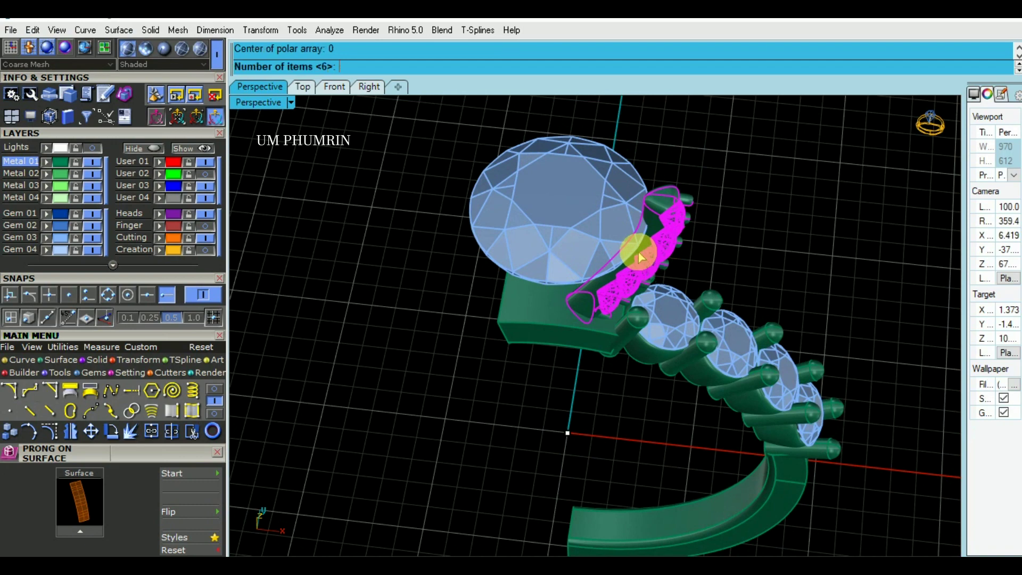
pyautogui.press('Return')
pyautogui.press('Return')
pyautogui.press('Return')
pyautogui.moveTo(766, 260)
pyautogui.mouseDown(button='right')
pyautogui.moveTo(759, 180)
pyautogui.moveTo(662, 229)
pyautogui.moveTo(684, 210)
pyautogui.mouseUp(button='right')
pyautogui.hotkey('ctrl', 's')
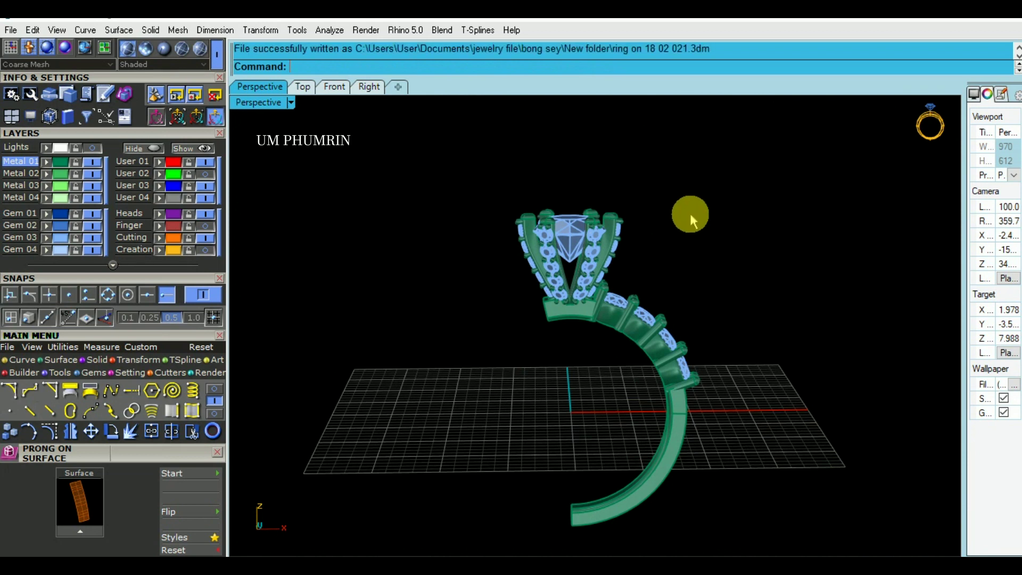
# - In the Front view, mirror the shank and accent stones across a vertical line through 0
pyautogui.moveTo(710, 225)
pyautogui.mouseDown(button='right')
pyautogui.moveTo(679, 248)
pyautogui.moveTo(341, 128)
pyautogui.mouseUp(button='right')
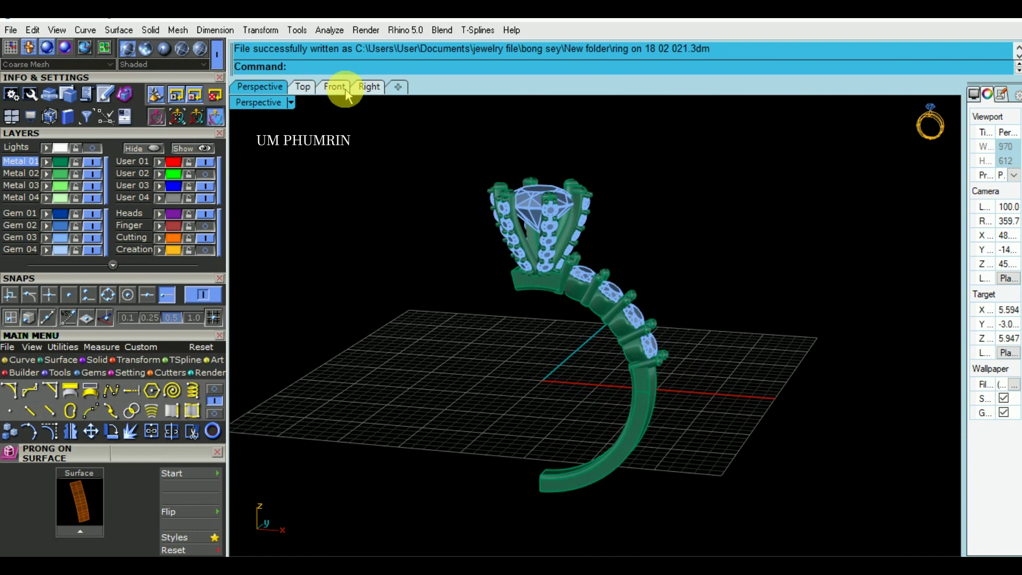
pyautogui.click(345, 91)
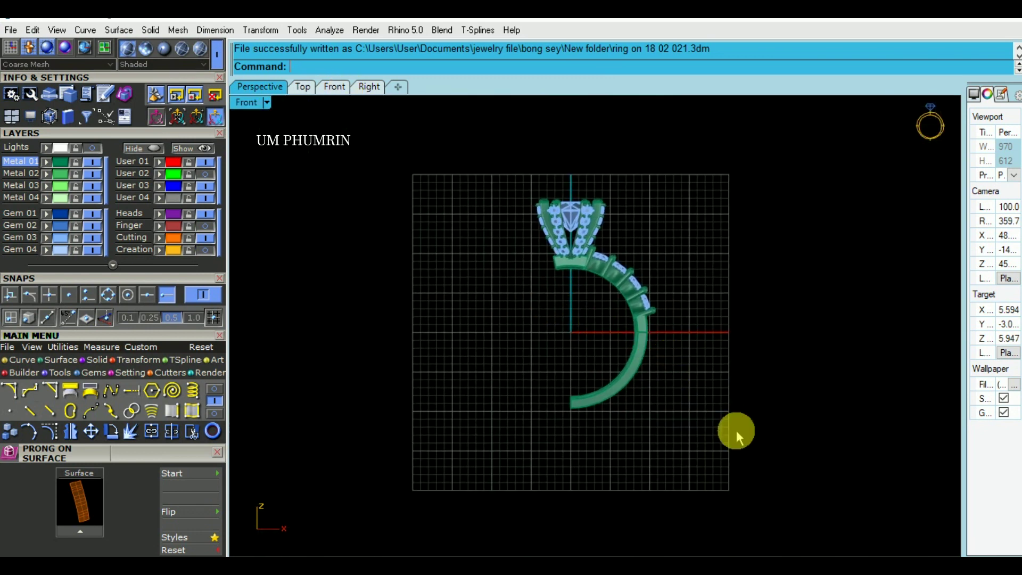
pyautogui.click(621, 285)
pyautogui.scroll(3, 630, 277)
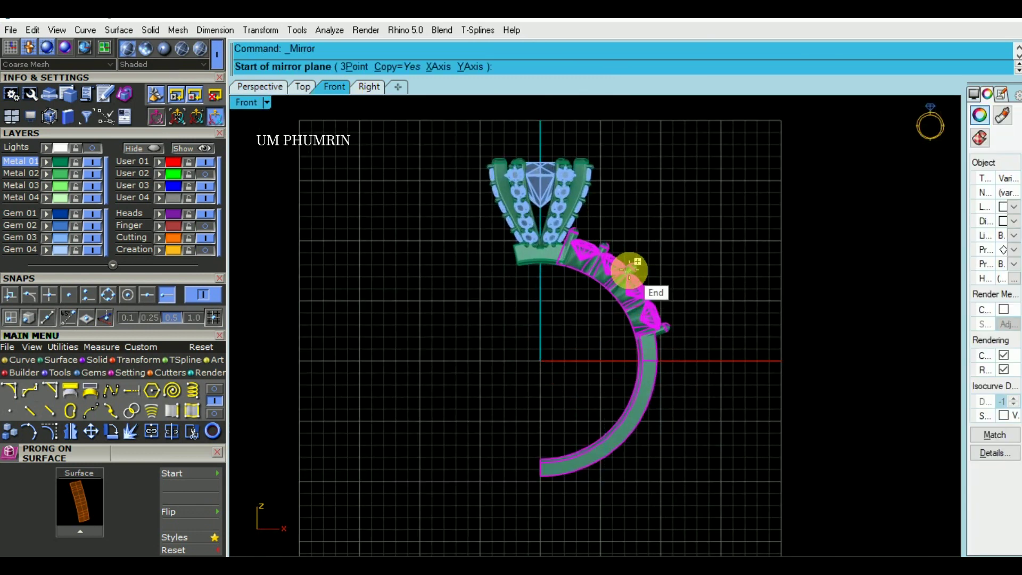
pyautogui.write('0')
pyautogui.press('Return')
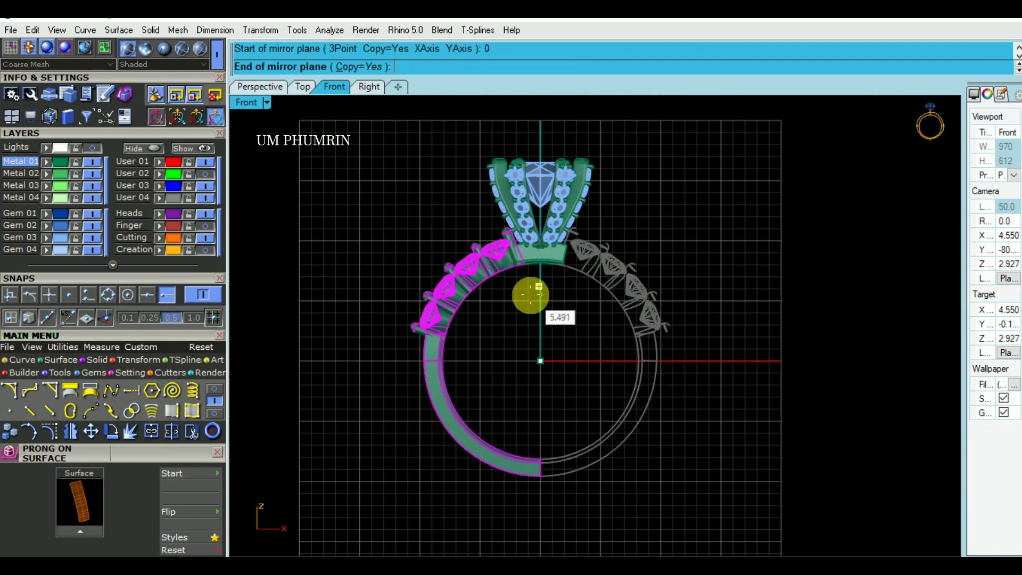
pyautogui.click(530, 294)
pyautogui.press('Escape')
pyautogui.scroll(-2, 764, 273)
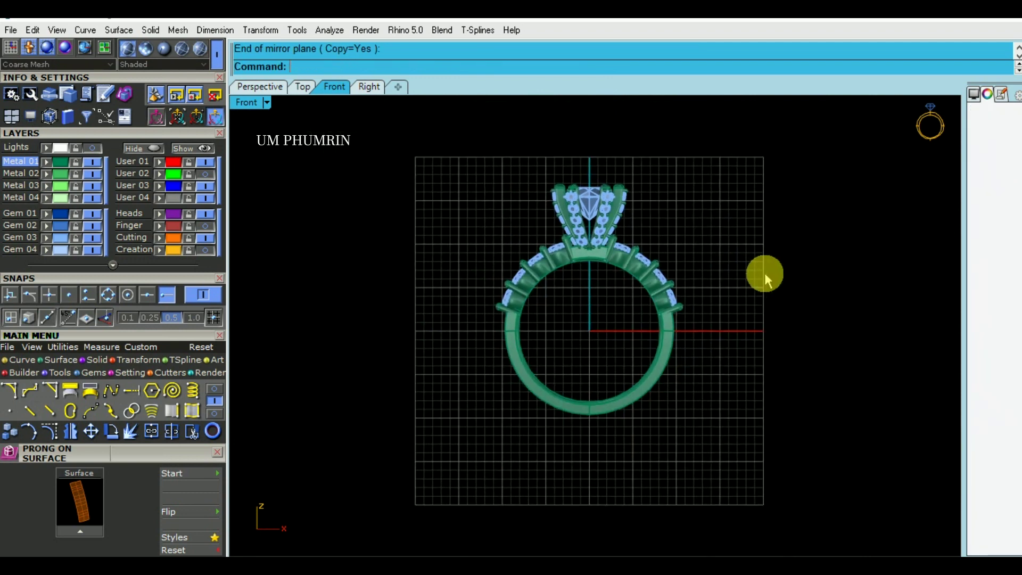
pyautogui.moveTo(362, 107); pyautogui.dragTo(668, 260, button='right')
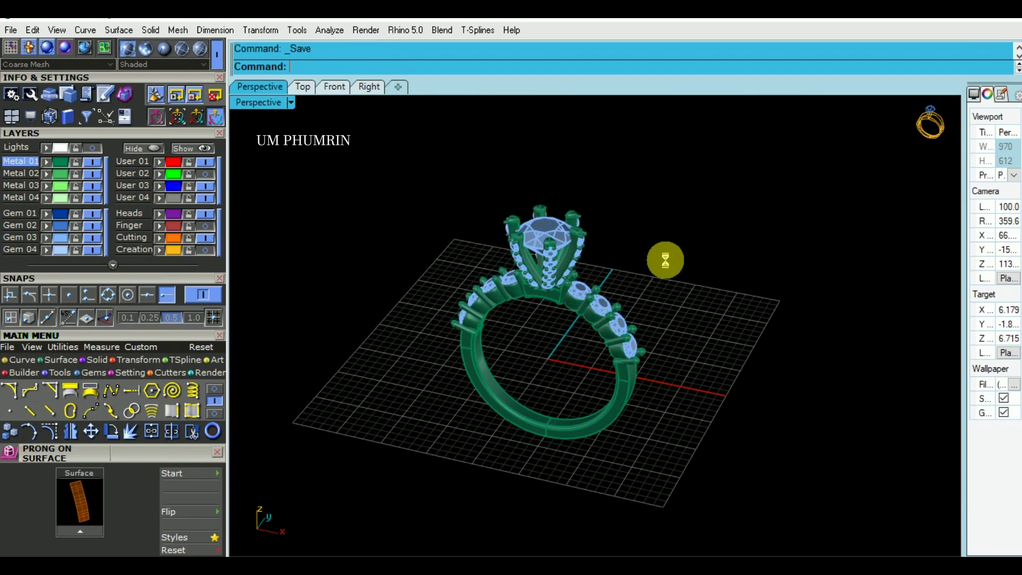
# - Display the Perspective view in Working Shade and hide the grid with F7
pyautogui.click(257, 102)
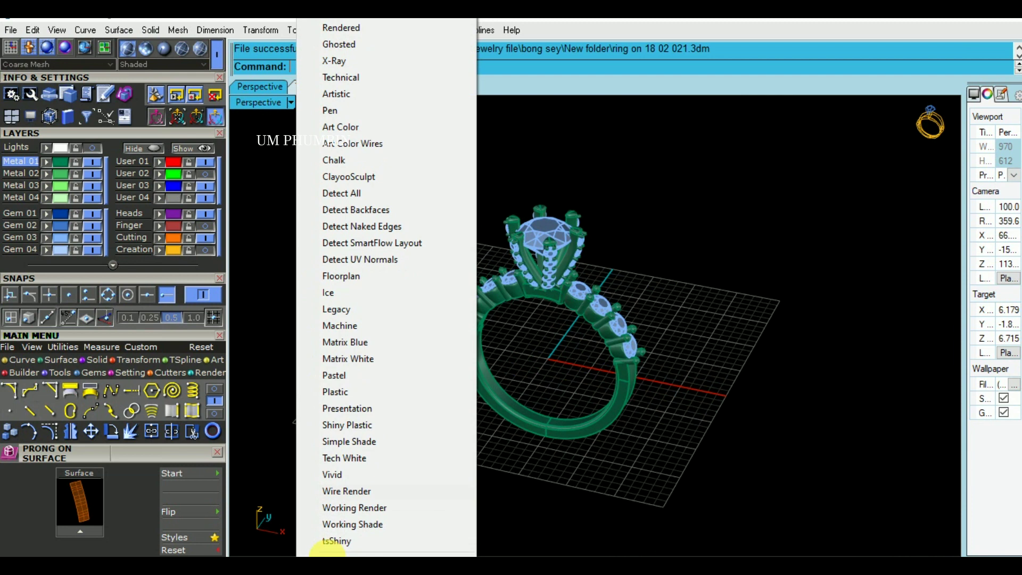
pyautogui.click(338, 524)
pyautogui.moveTo(634, 331); pyautogui.dragTo(643, 293, button='right')
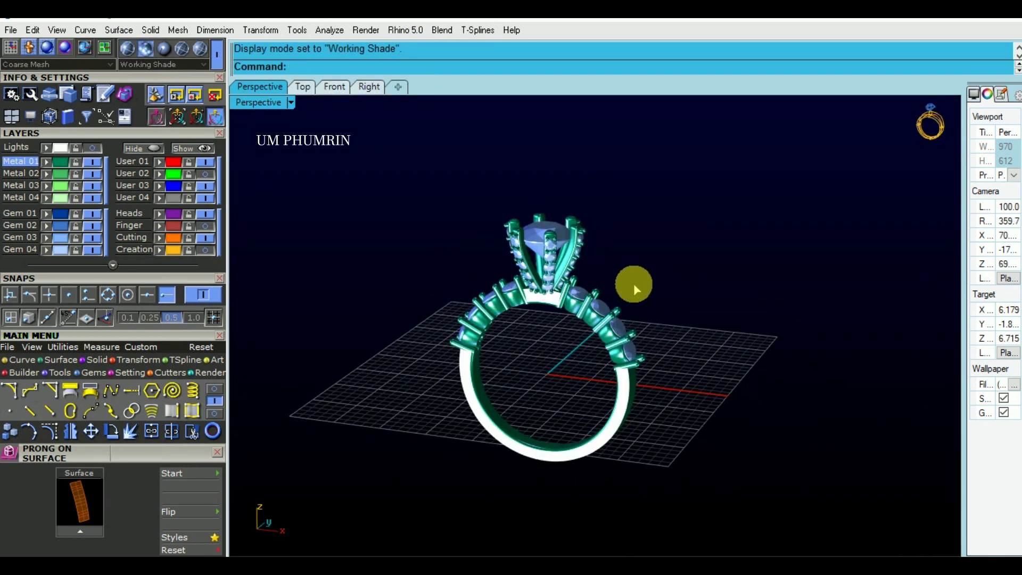
pyautogui.press('F7')
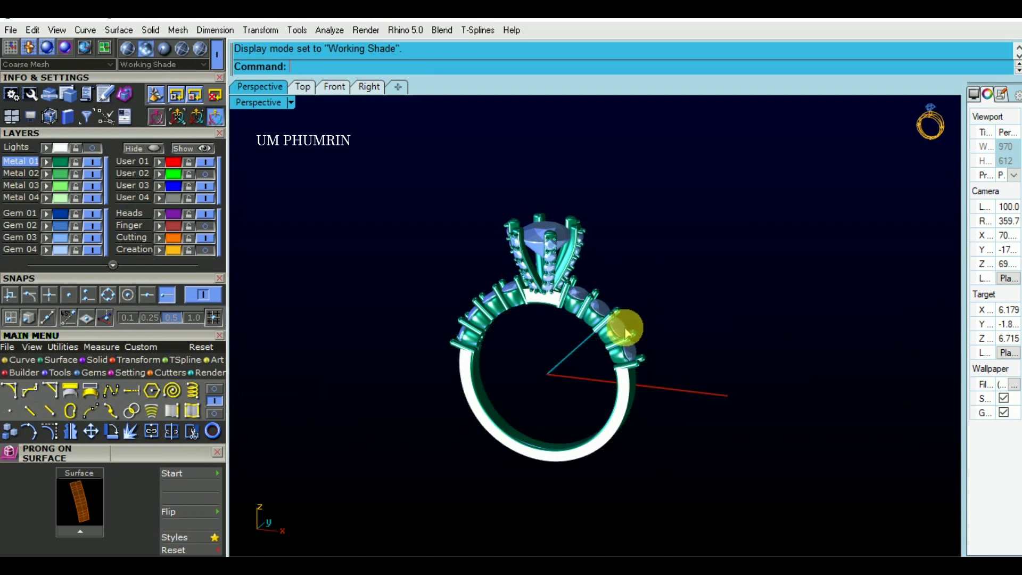
pyautogui.moveTo(633, 308)
pyautogui.mouseDown(button='right')
pyautogui.moveTo(791, 219)
pyautogui.moveTo(828, 139)
pyautogui.moveTo(674, 215)
pyautogui.moveTo(566, 319)
pyautogui.moveTo(611, 497)
pyautogui.moveTo(669, 303)
pyautogui.moveTo(582, 361)
pyautogui.moveTo(703, 278)
pyautogui.moveTo(570, 372)
pyautogui.moveTo(552, 417)
pyautogui.moveTo(675, 303)
pyautogui.moveTo(741, 285)
pyautogui.moveTo(621, 458)
pyautogui.mouseUp(button='right')
pyautogui.moveTo(618, 264)
pyautogui.mouseDown(button='right')
pyautogui.moveTo(598, 287)
pyautogui.moveTo(643, 303)
pyautogui.moveTo(506, 255)
pyautogui.moveTo(370, 242)
pyautogui.moveTo(726, 289)
pyautogui.moveTo(695, 276)
pyautogui.moveTo(655, 303)
pyautogui.moveTo(610, 265)
pyautogui.moveTo(636, 297)
pyautogui.moveTo(646, 238)
pyautogui.moveTo(691, 246)
pyautogui.moveTo(673, 296)
pyautogui.moveTo(689, 301)
pyautogui.moveTo(660, 303)
pyautogui.moveTo(662, 285)
pyautogui.moveTo(682, 274)
pyautogui.moveTo(664, 281)
pyautogui.mouseUp(button='right')
pyautogui.moveTo(637, 455)
pyautogui.mouseDown(button='right')
pyautogui.moveTo(293, 437)
pyautogui.moveTo(554, 458)
pyautogui.moveTo(935, 457)
pyautogui.moveTo(333, 455)
pyautogui.moveTo(458, 447)
pyautogui.moveTo(255, 441)
pyautogui.moveTo(853, 443)
pyautogui.moveTo(262, 440)
pyautogui.moveTo(532, 464)
pyautogui.mouseUp(button='right')
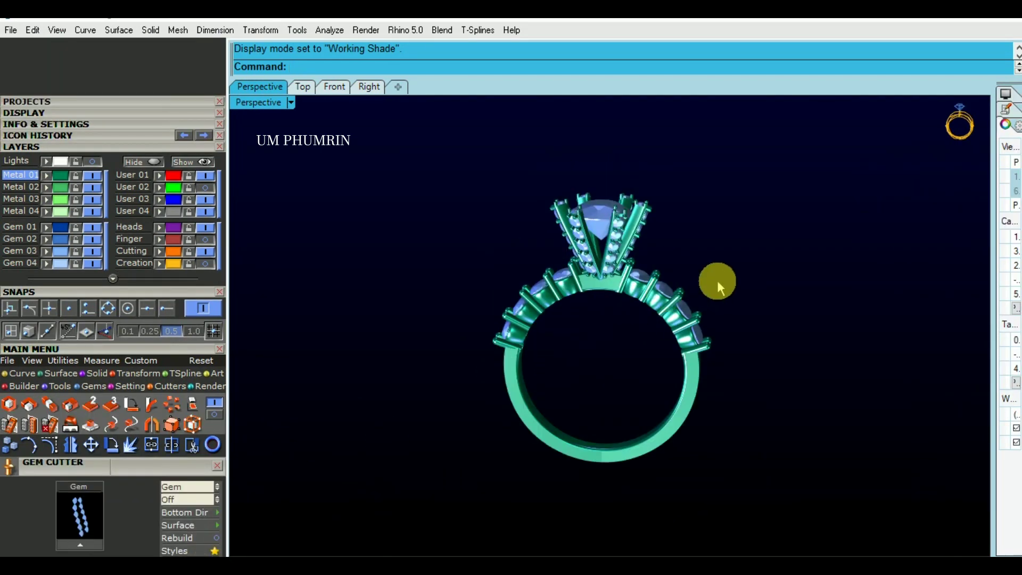
pyautogui.moveTo(717, 279)
pyautogui.mouseDown(button='right')
pyautogui.moveTo(661, 349)
pyautogui.moveTo(677, 295)
pyautogui.mouseUp(button='right')
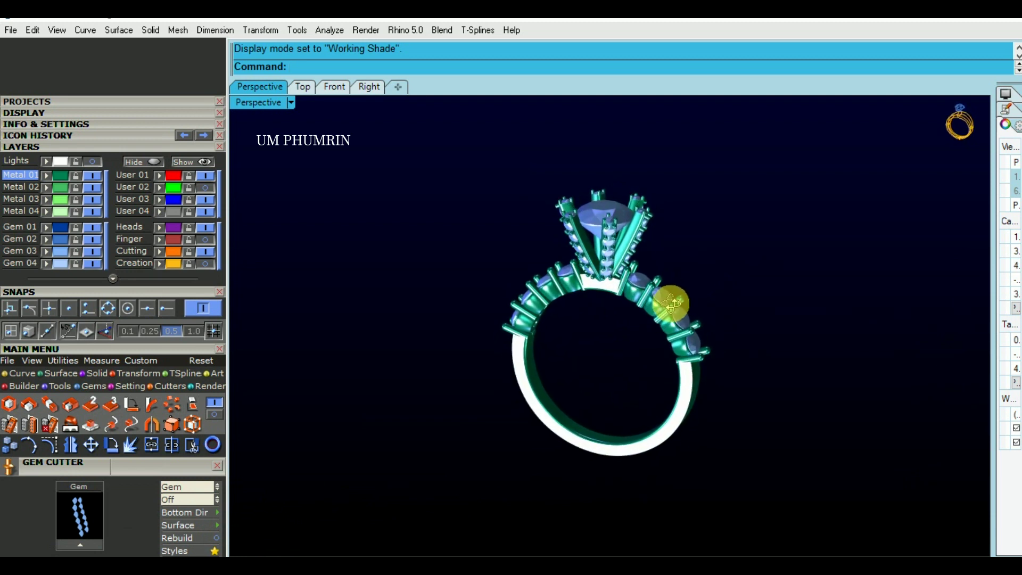
pyautogui.moveTo(630, 305)
pyautogui.mouseDown(button='right')
pyautogui.moveTo(417, 292)
pyautogui.moveTo(396, 307)
pyautogui.moveTo(452, 296)
pyautogui.moveTo(821, 303)
pyautogui.moveTo(793, 336)
pyautogui.mouseUp(button='right')
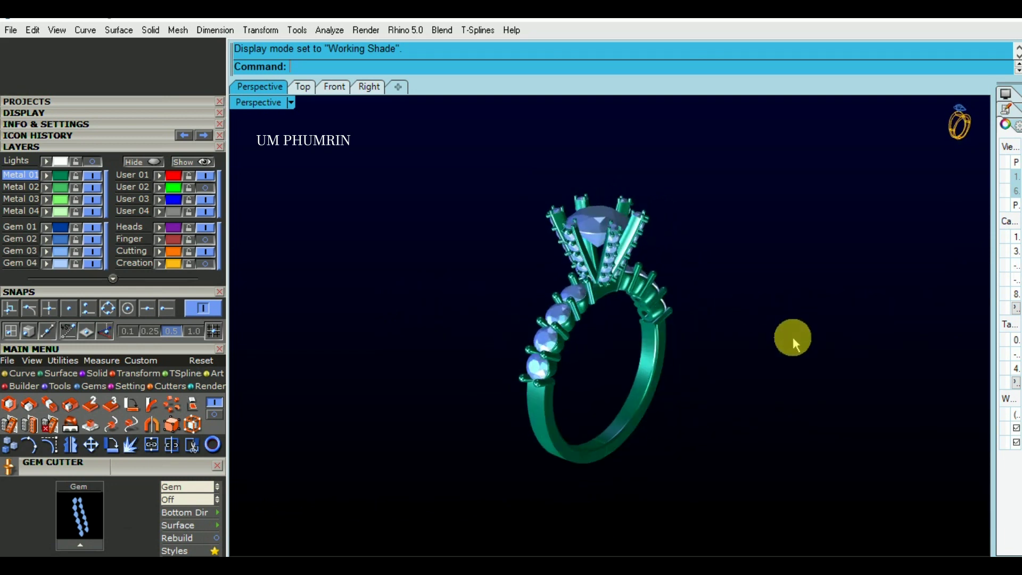
pyautogui.moveTo(744, 383); pyautogui.dragTo(869, 381, button='right')
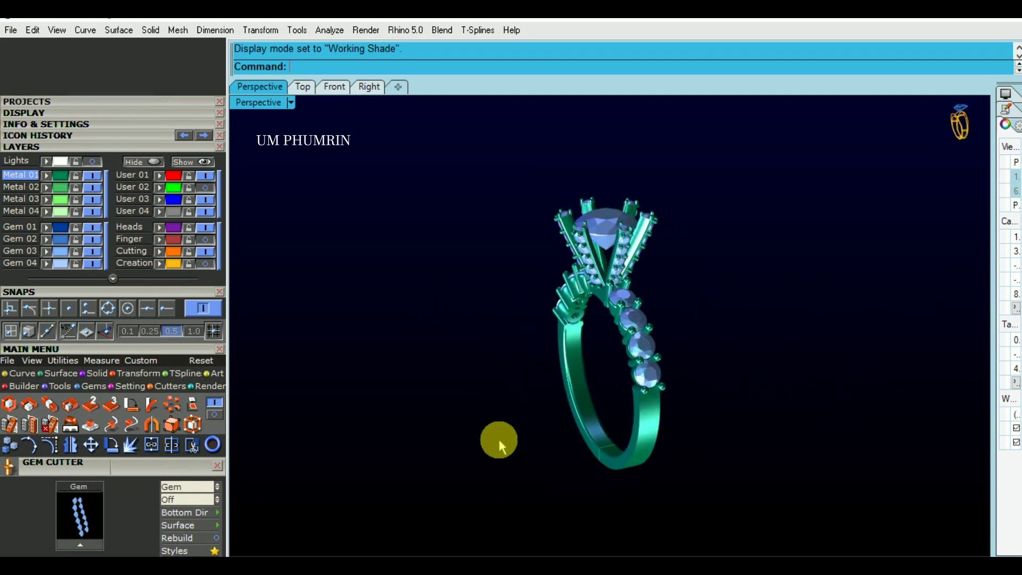
pyautogui.moveTo(448, 453)
pyautogui.mouseDown(button='right')
pyautogui.moveTo(547, 465)
pyautogui.moveTo(659, 448)
pyautogui.moveTo(675, 392)
pyautogui.moveTo(735, 378)
pyautogui.moveTo(820, 401)
pyautogui.mouseUp(button='right')
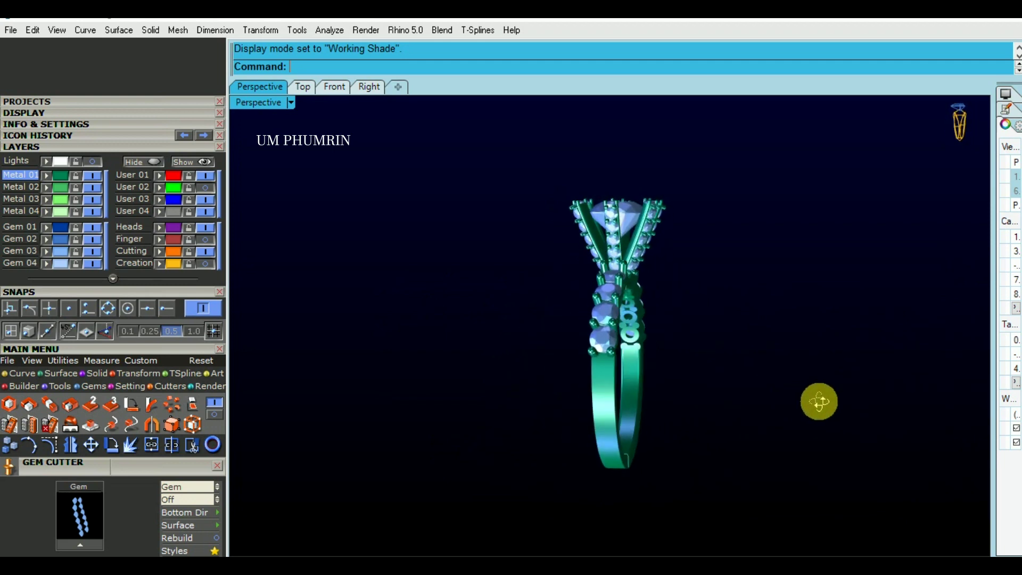
pyautogui.moveTo(543, 433)
pyautogui.mouseDown(button='right')
pyautogui.moveTo(707, 454)
pyautogui.moveTo(764, 378)
pyautogui.moveTo(711, 463)
pyautogui.moveTo(742, 427)
pyautogui.moveTo(712, 408)
pyautogui.moveTo(500, 375)
pyautogui.moveTo(301, 284)
pyautogui.moveTo(381, 372)
pyautogui.moveTo(285, 354)
pyautogui.moveTo(602, 422)
pyautogui.moveTo(383, 367)
pyautogui.moveTo(426, 326)
pyautogui.moveTo(762, 358)
pyautogui.moveTo(659, 374)
pyautogui.moveTo(602, 465)
pyautogui.moveTo(781, 349)
pyautogui.moveTo(685, 408)
pyautogui.moveTo(632, 348)
pyautogui.mouseUp(button='right')
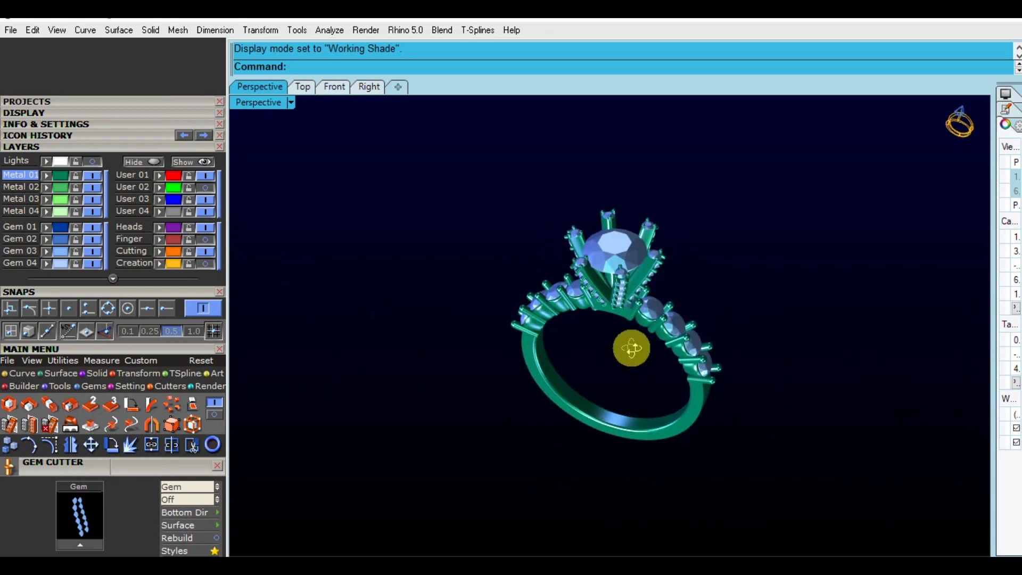